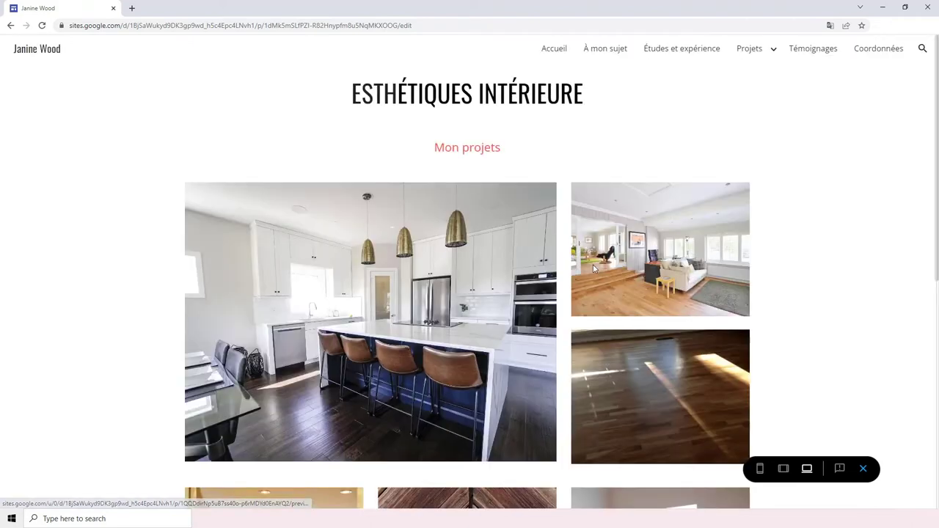
Examine the previewed interior project page, go to its previous project, and browse the image carousel on the Charpente page
scroll(592, 264, "down", 5)
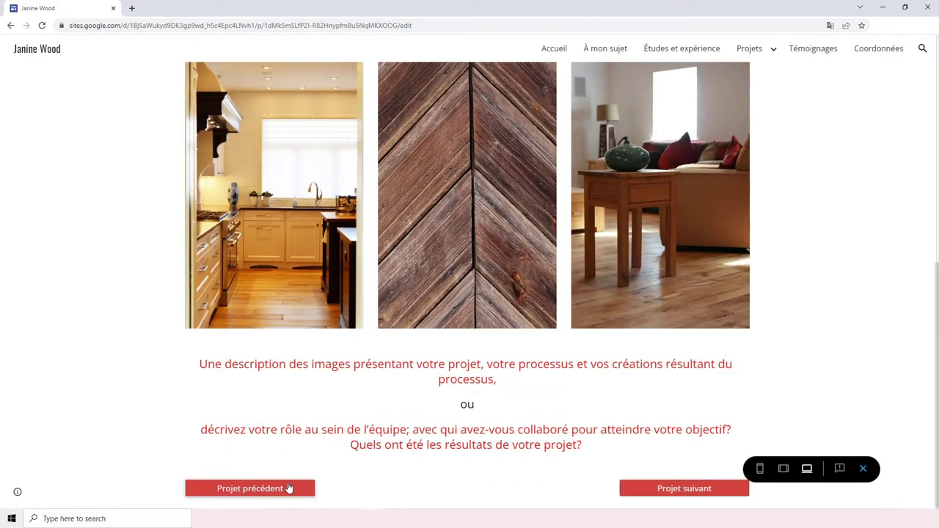
left_click(289, 488)
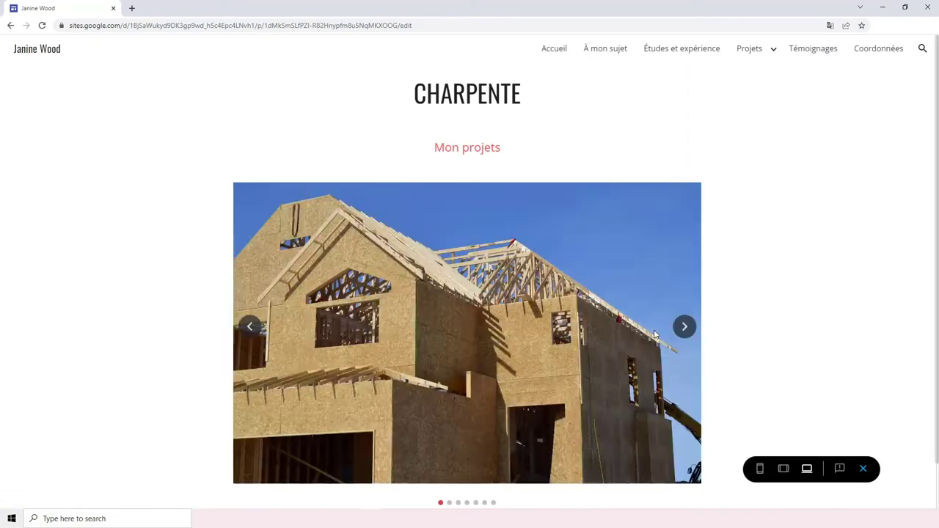
scroll(675, 300, "down", 1)
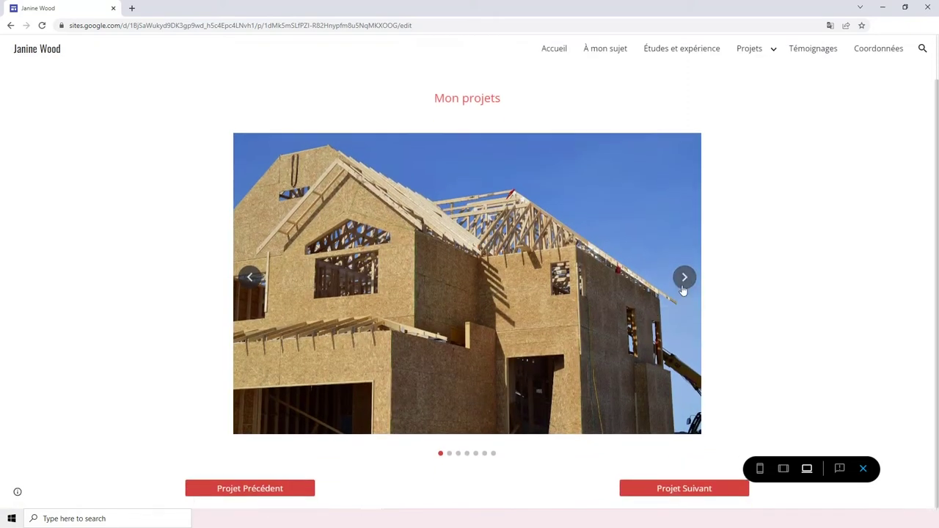
left_click(682, 278)
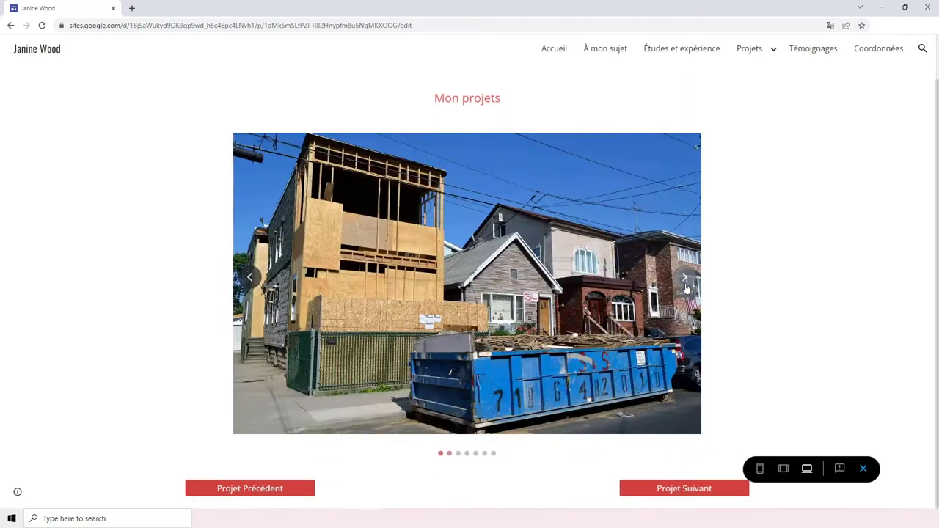
left_click(684, 279)
left_click(685, 286)
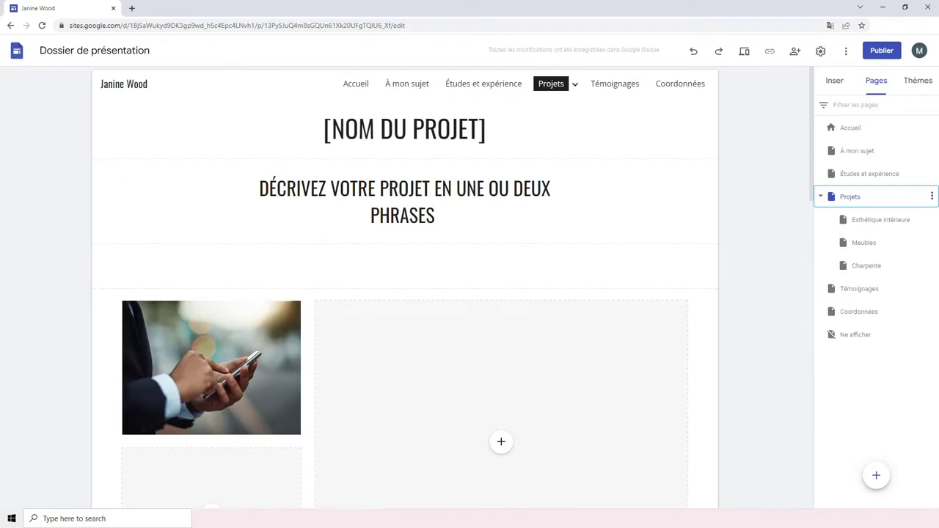
Show the insertable elements and content blocks, and review the Projets page layout from its title to its final section
left_click(835, 84)
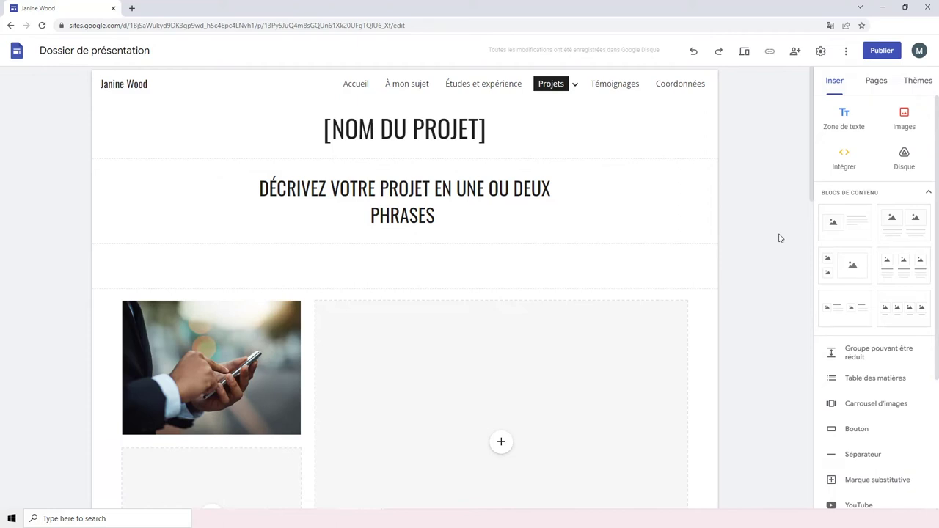
mouse_move(578, 86)
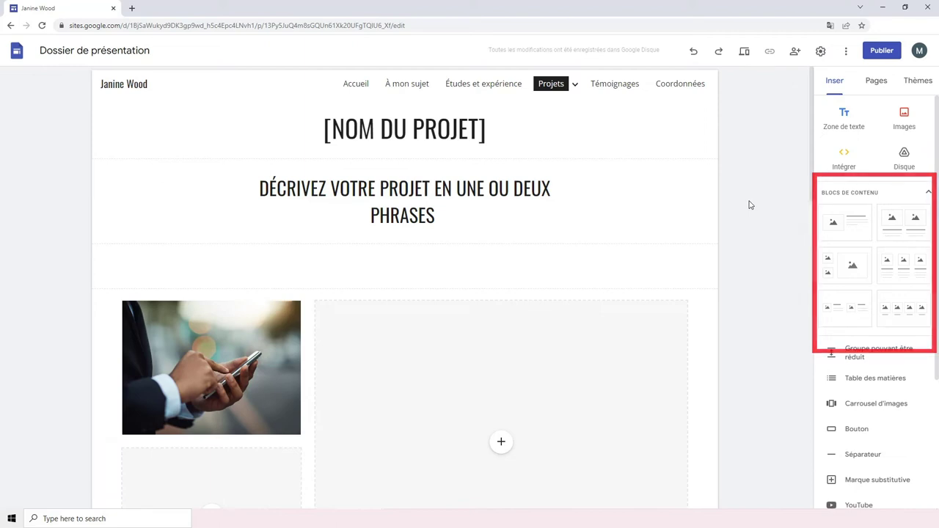
mouse_move(621, 118)
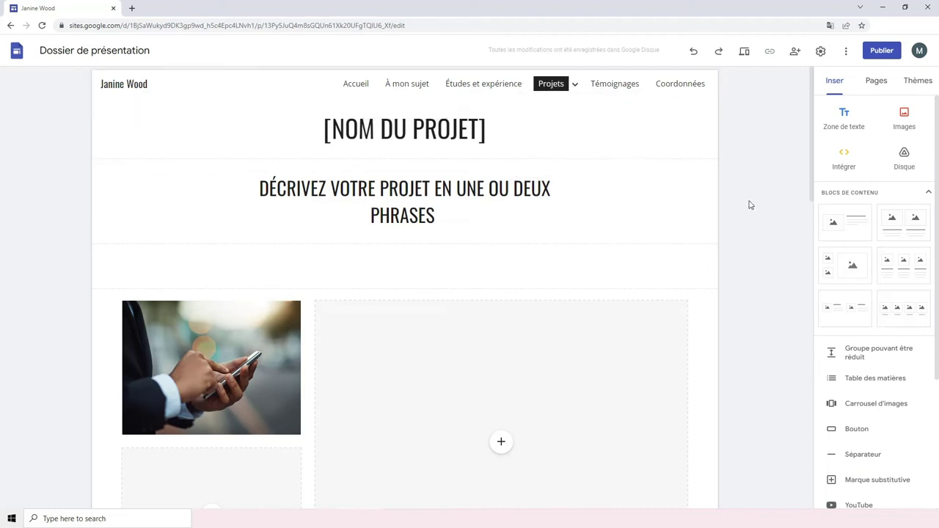
scroll(749, 204, "down", 7)
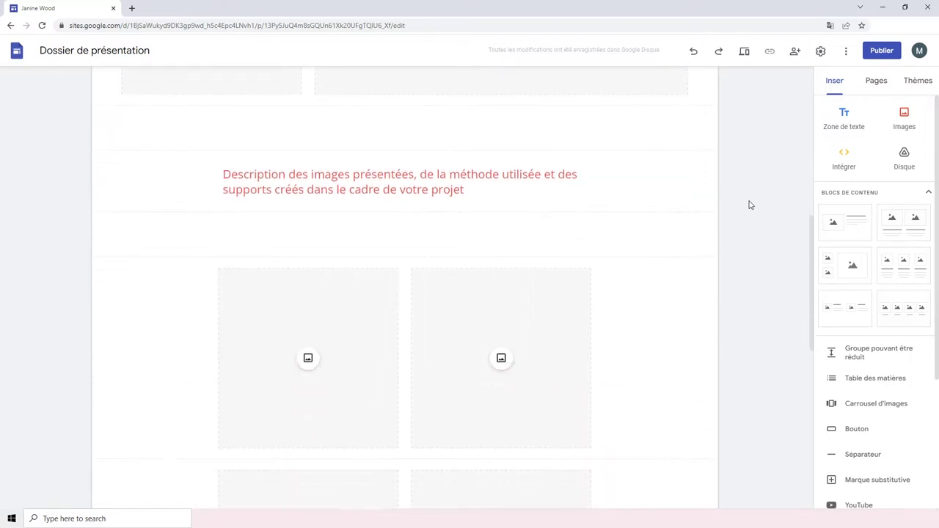
scroll(749, 204, "down", 7)
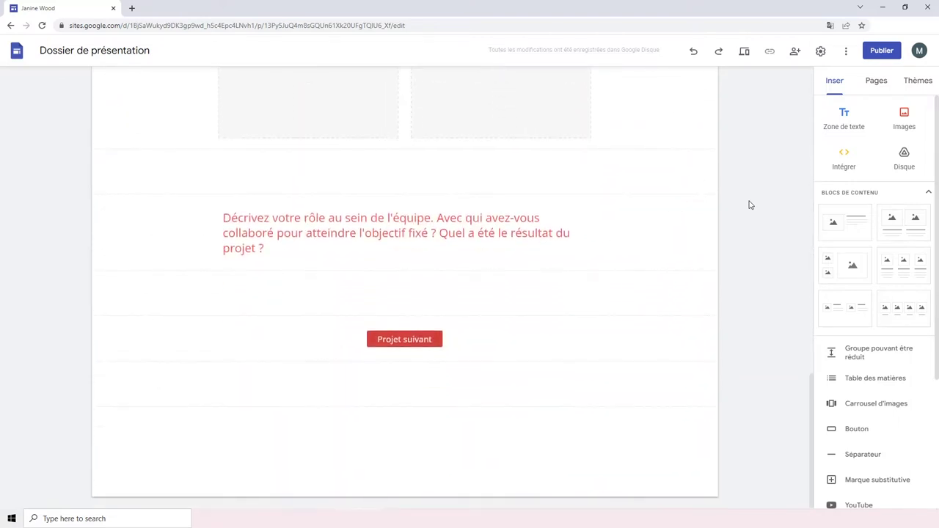
scroll(749, 205, "up", 9)
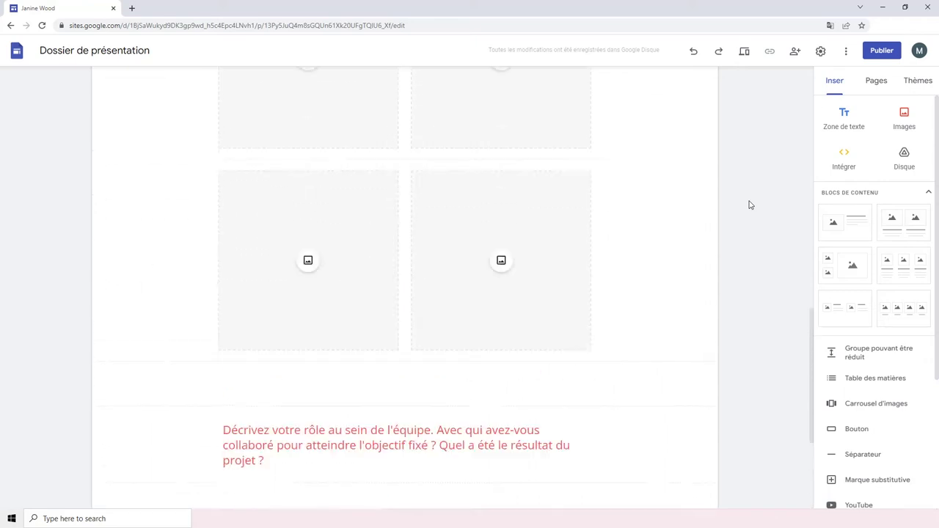
scroll(749, 205, "up", 5)
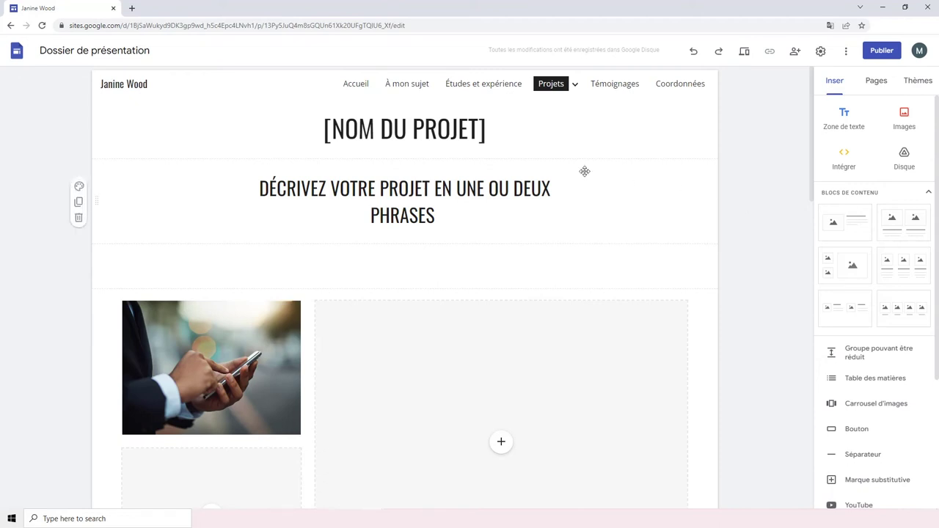
Remove the "[NOM DU PROJET]" placeholder title from the Projets page and add a page header in its place
left_click_drag(485, 129, 385, 126)
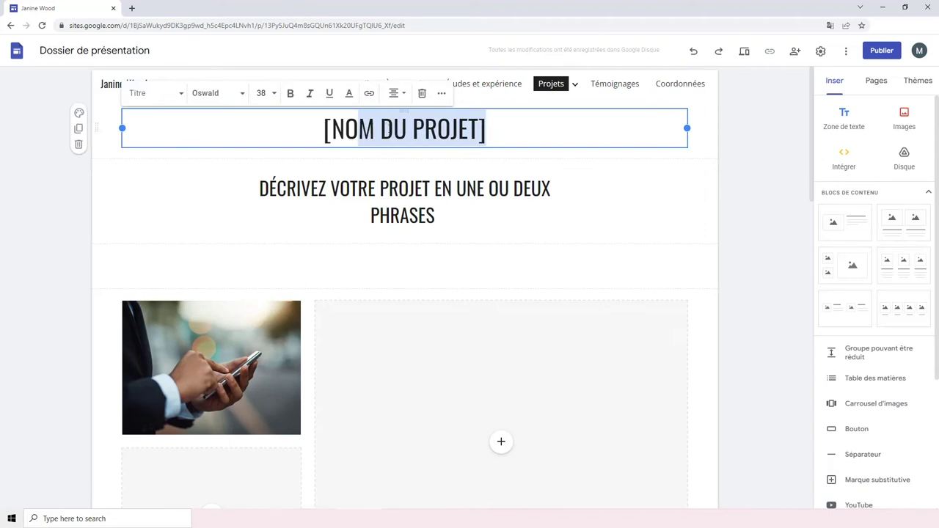
key("BackSpace")
key("BackSpace")
key("BackSpace")
key("BackSpace")
key("BackSpace")
left_click(413, 110)
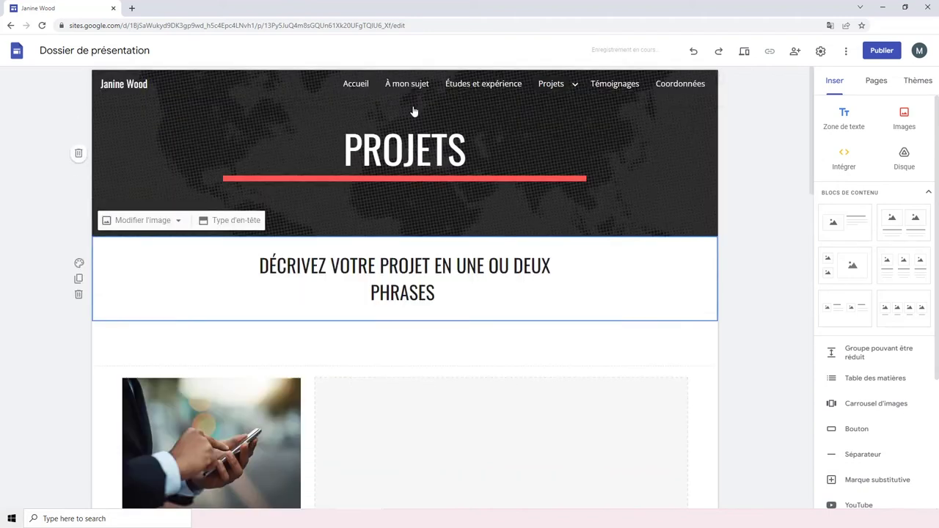
Set the Projets page header type to "Titre uniquement"
left_click(179, 220)
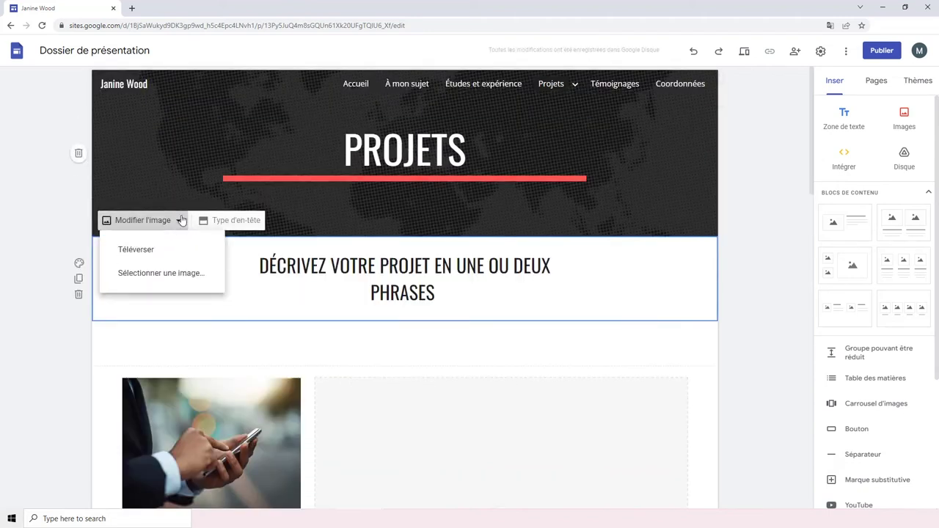
left_click(181, 220)
left_click(233, 220)
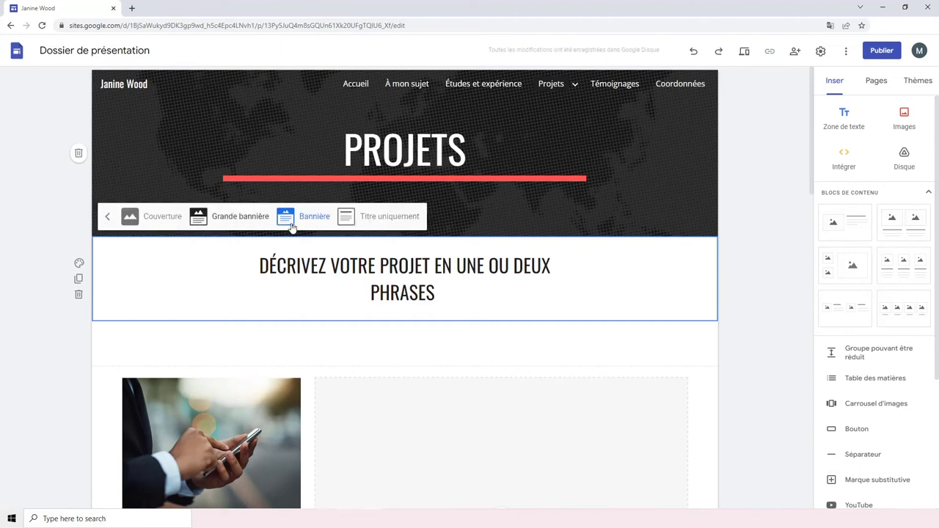
left_click(378, 220)
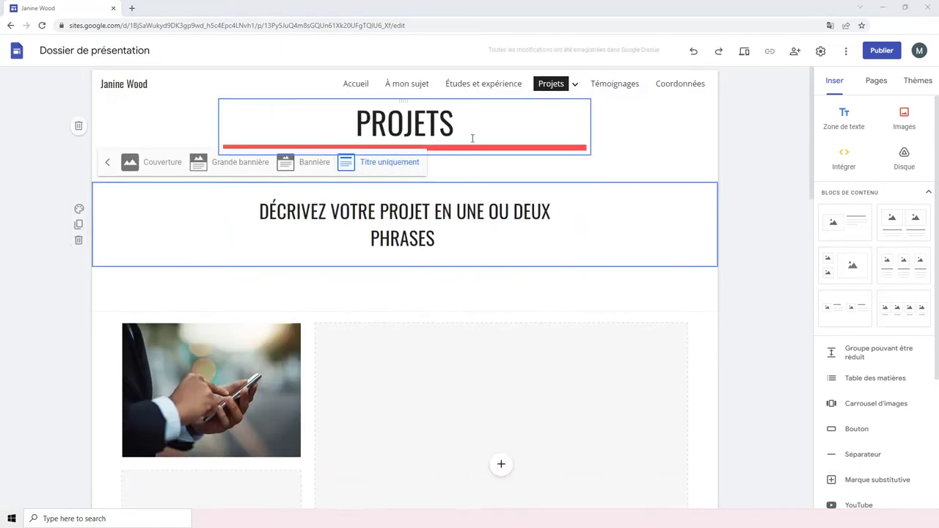
left_click(587, 163)
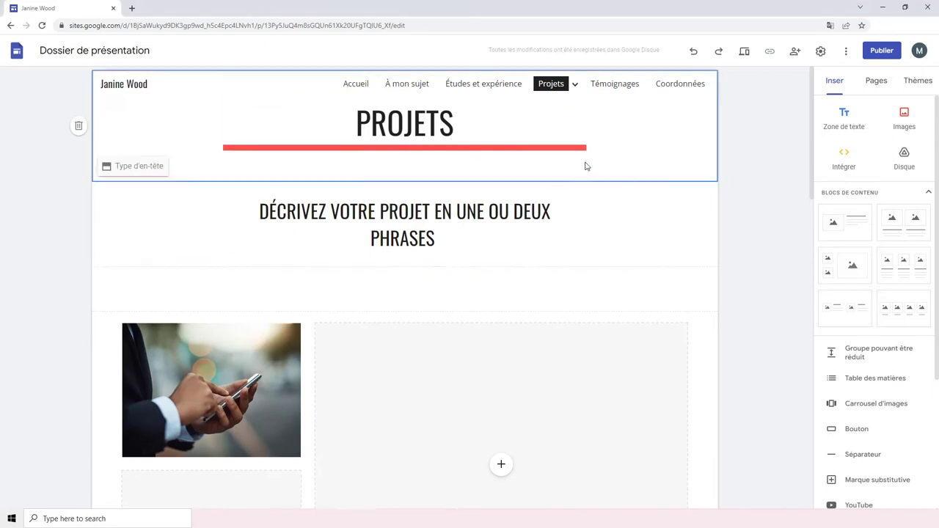
Replace the placeholder project description heading below the page title with "DIVERS PROJETS"
left_click(465, 245)
left_click_drag(465, 245, 234, 204)
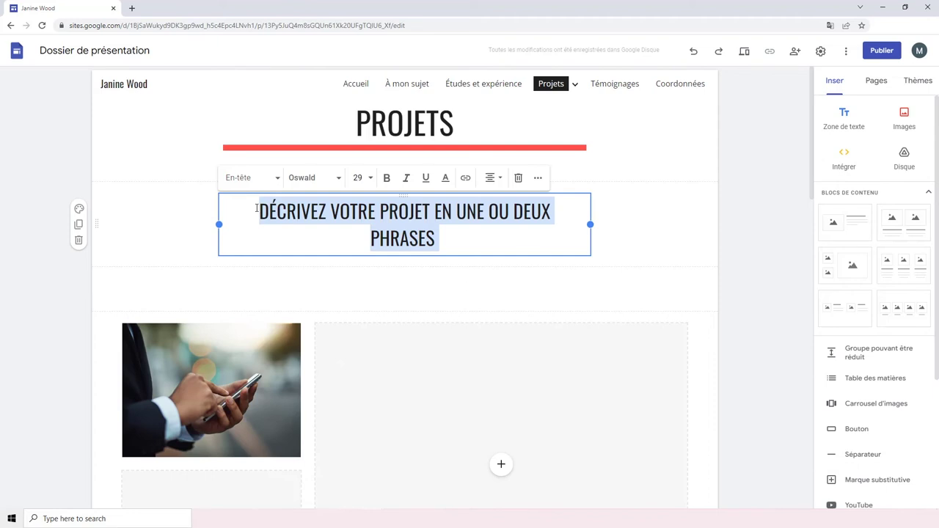
type("DIVERS PROJETS")
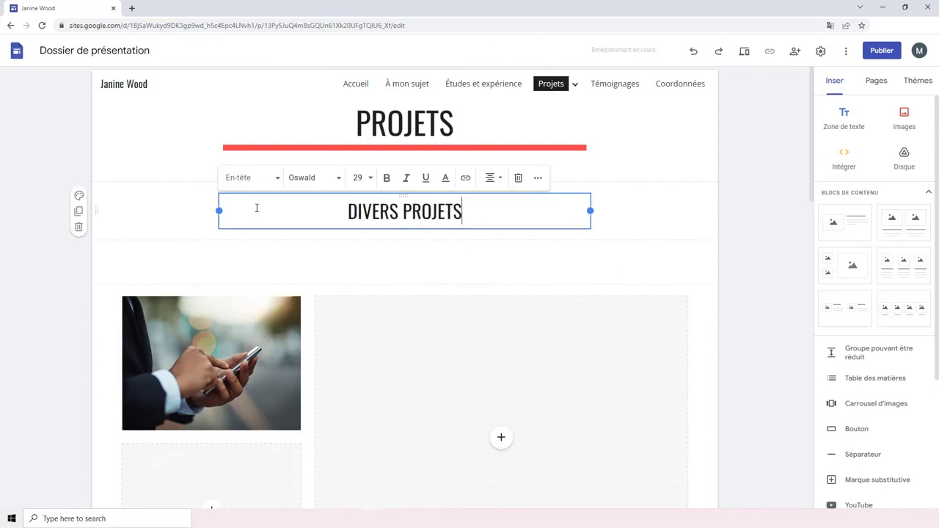
Upload 1kitchen2.jpg into the large empty placeholder of the three-image block
scroll(501, 211, "down", 3)
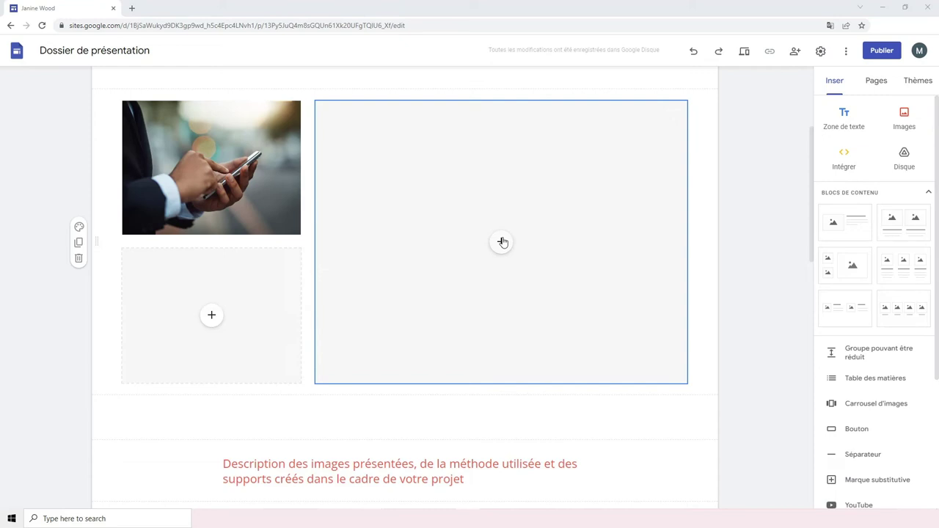
left_click(502, 242)
left_click(545, 276)
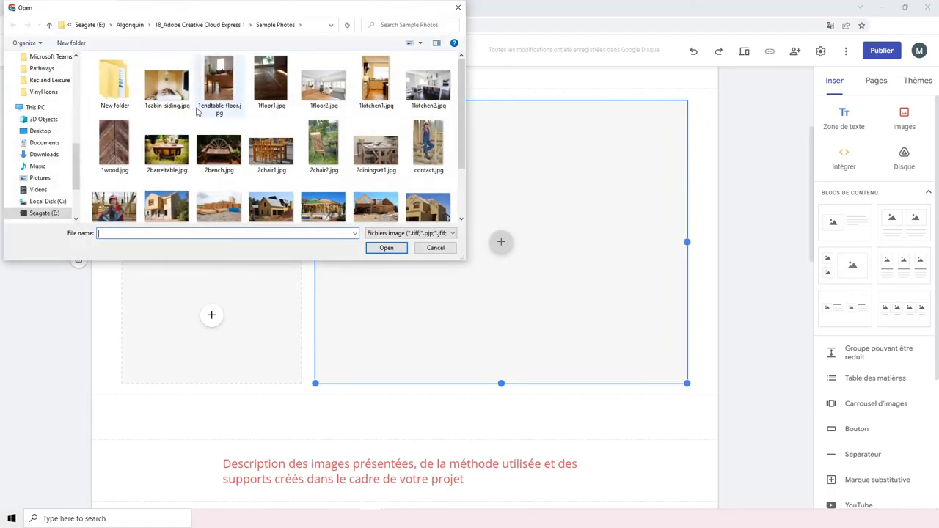
double_click(428, 84)
Upload new-home6.jpg into the small empty placeholder below the smartphone photo
left_click(211, 315)
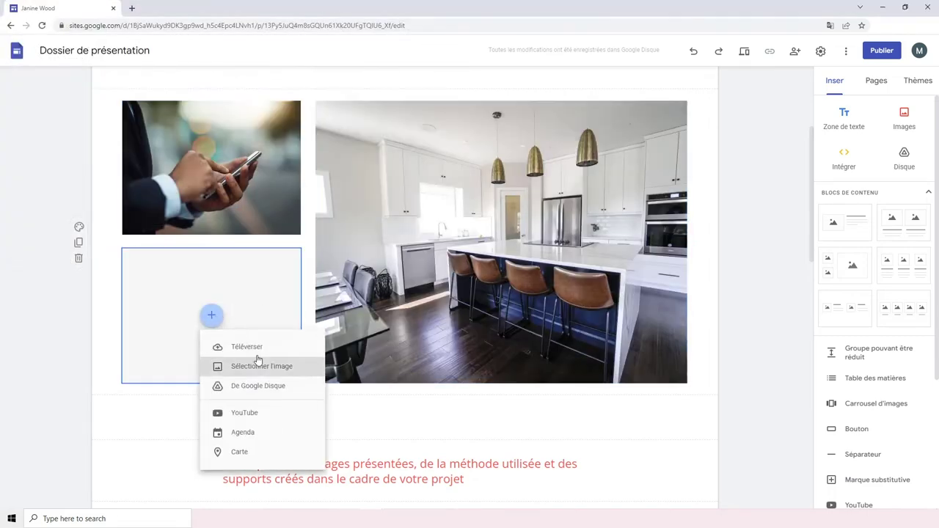
left_click(250, 347)
scroll(272, 132, "down", 1)
left_click(428, 134)
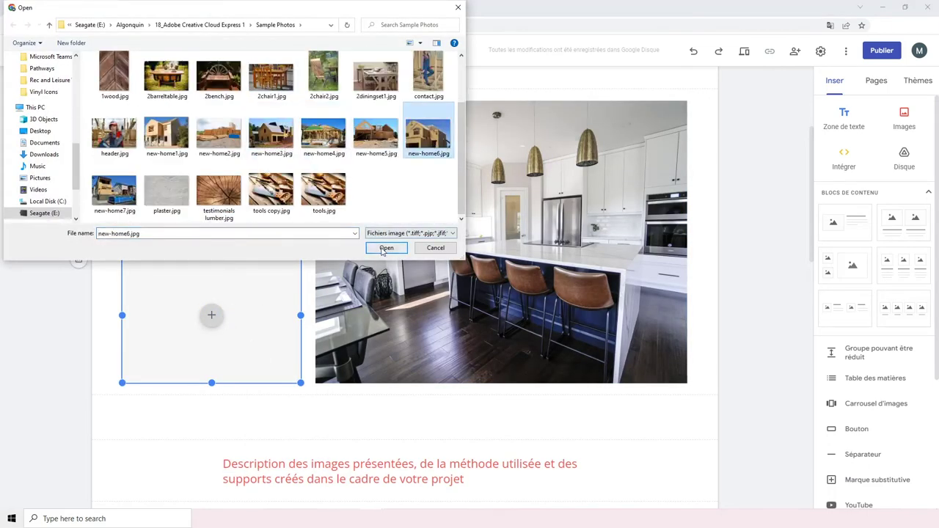
left_click(385, 247)
Replace the smartphone photo with the uploaded image 2diningset1.jpg
left_click(213, 169)
scroll(227, 110, "up", 1)
left_click(227, 132)
mouse_move(278, 139)
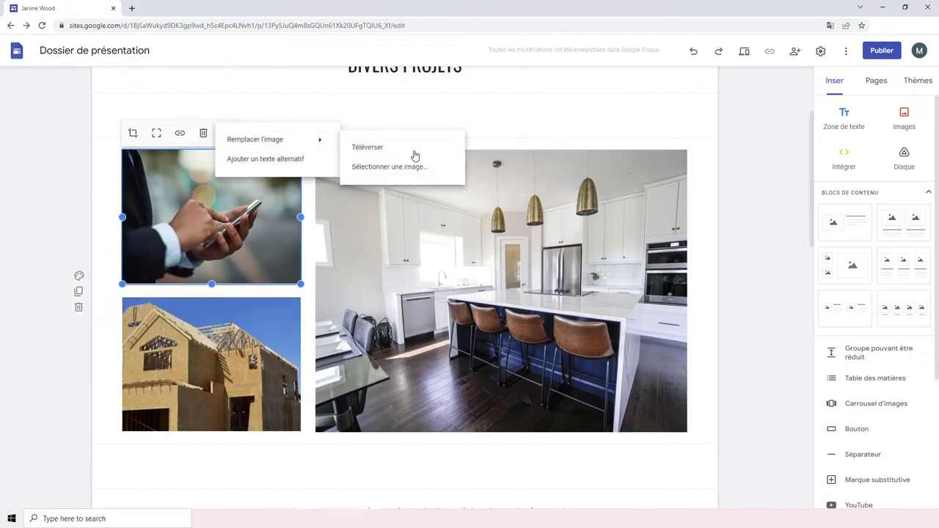
left_click(415, 155)
double_click(376, 148)
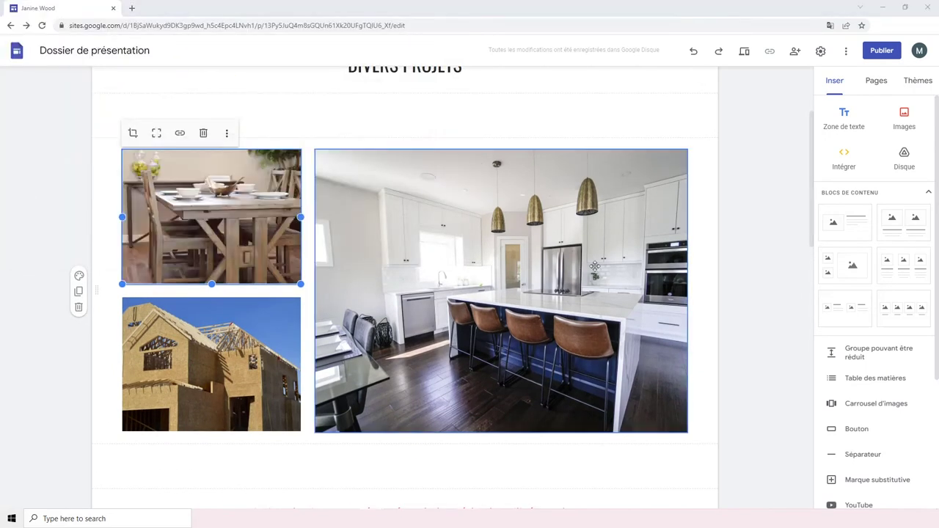
Insert a button named "Esthétique intérieure" that links to the site's Esthétique intérieure page
scroll(869, 249, "down", 2)
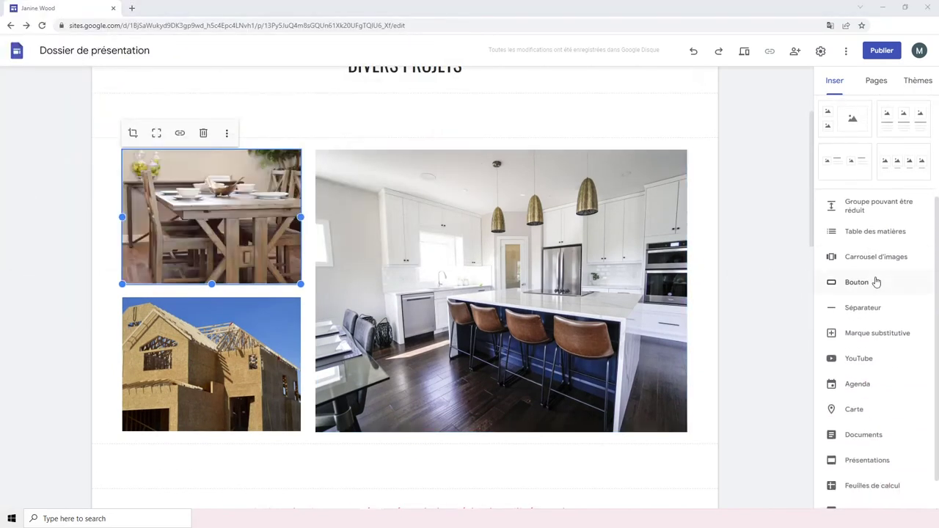
left_click(856, 282)
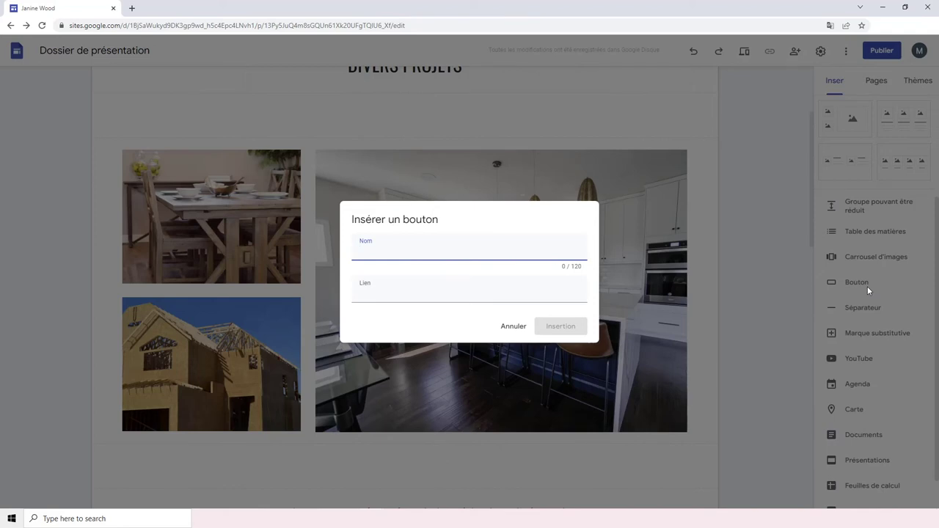
left_click(455, 293)
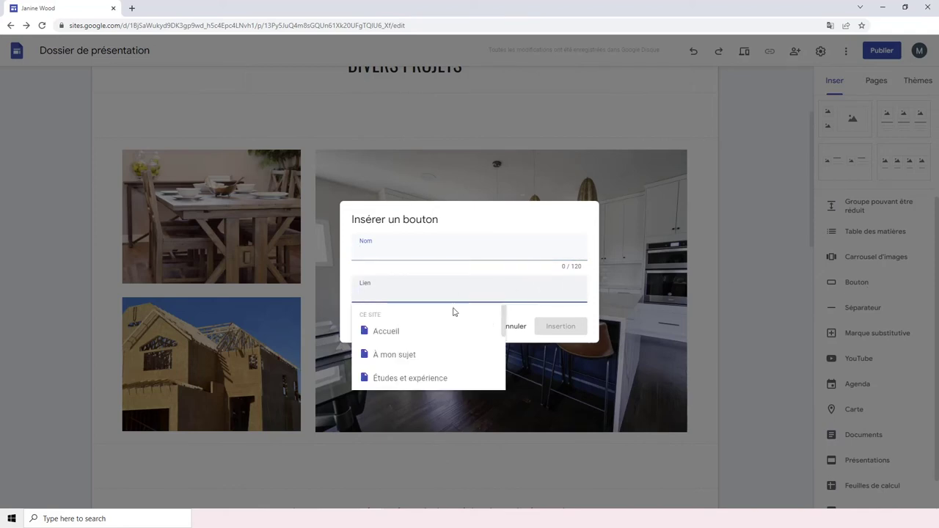
scroll(437, 339, "down", 3)
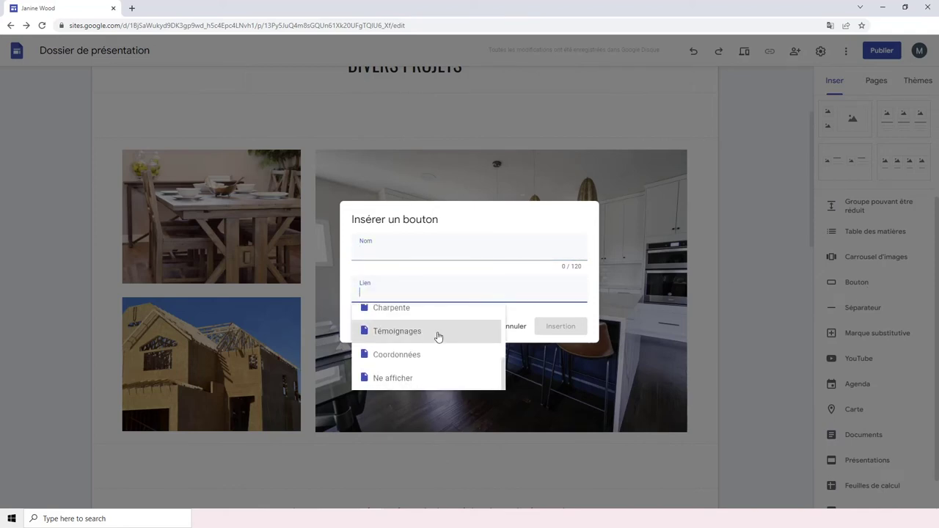
scroll(436, 336, "up", 4)
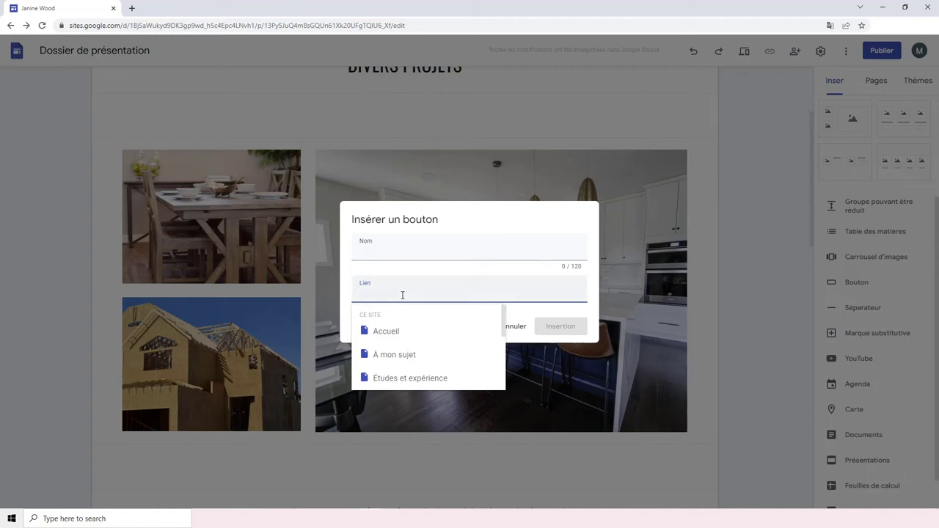
left_click(388, 253)
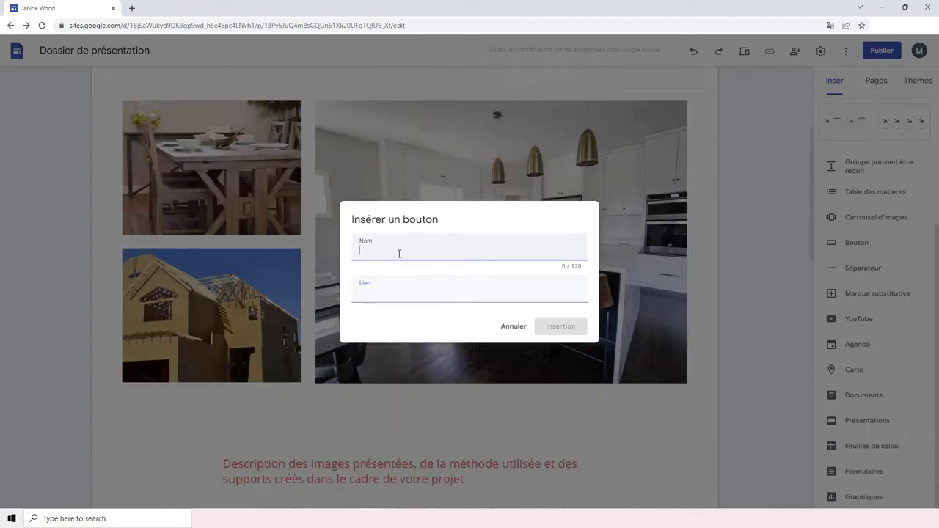
type("Esthétique intérieure")
left_click(394, 293)
scroll(426, 345, "down", 2)
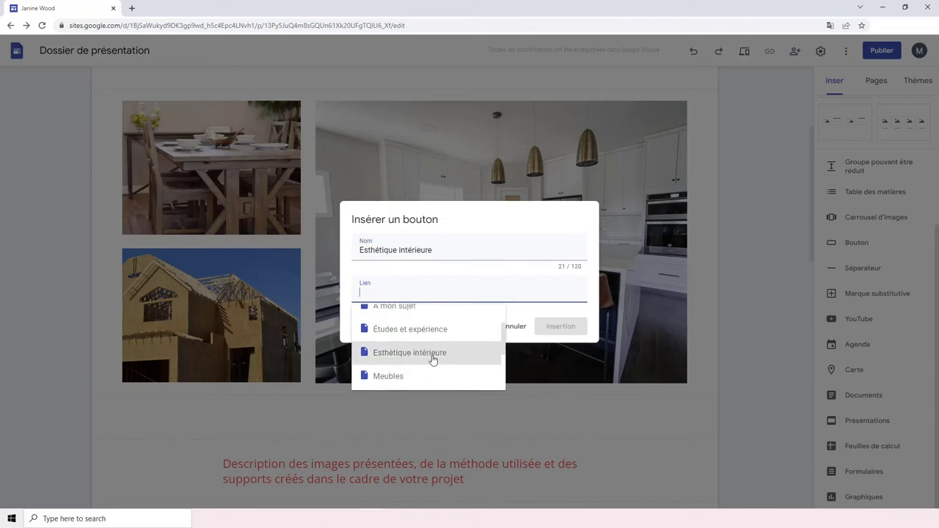
left_click(432, 358)
left_click(555, 326)
scroll(623, 304, "down", 2)
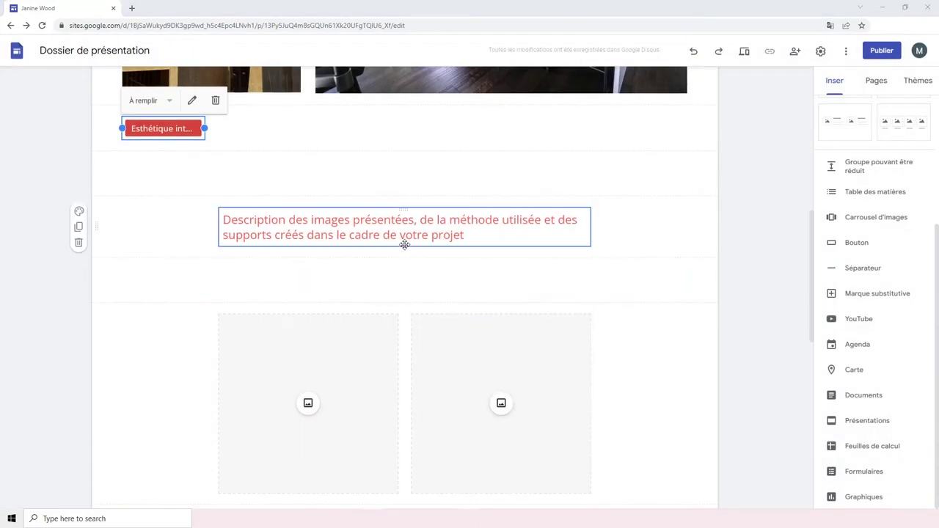
scroll(403, 242, "up", 1)
scroll(162, 251, "up", 2)
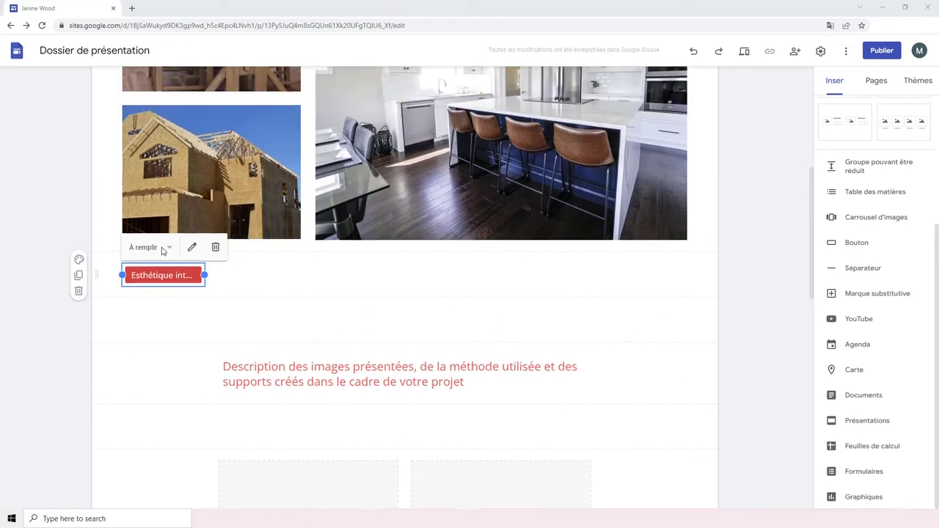
Move the Esthétique intérieure button directly above the large kitchen photo
left_click_drag(163, 422, 477, 299)
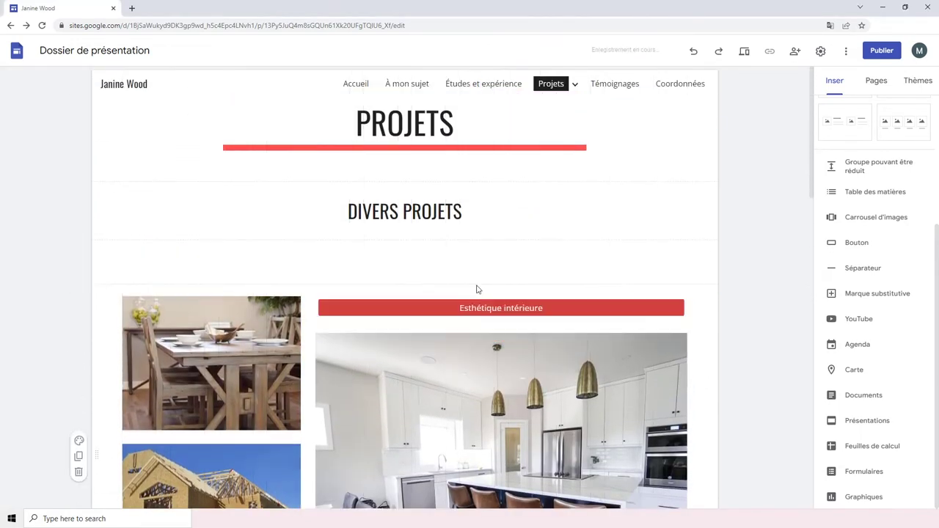
scroll(473, 289, "down", 2)
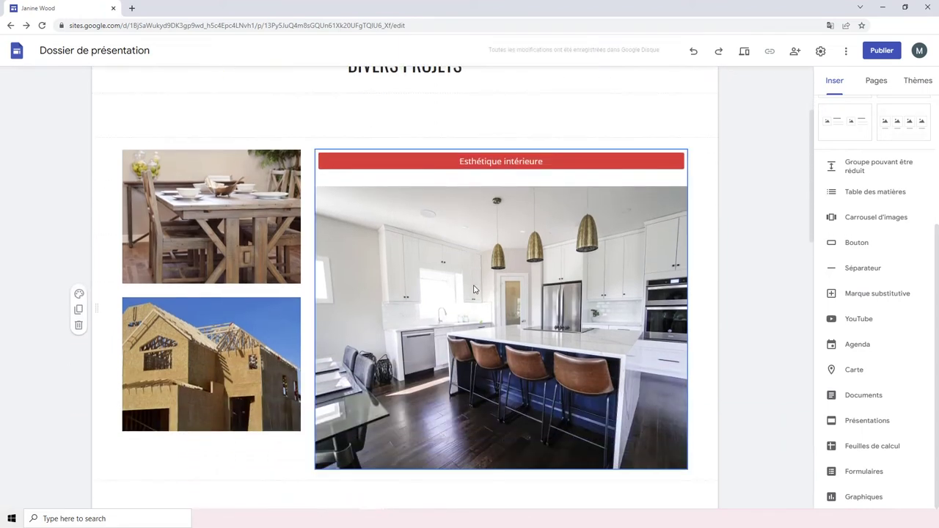
Insert a button named "Meubles" that links to the Meubles page and place it above the dining table photo
left_click(856, 242)
type("Meubles")
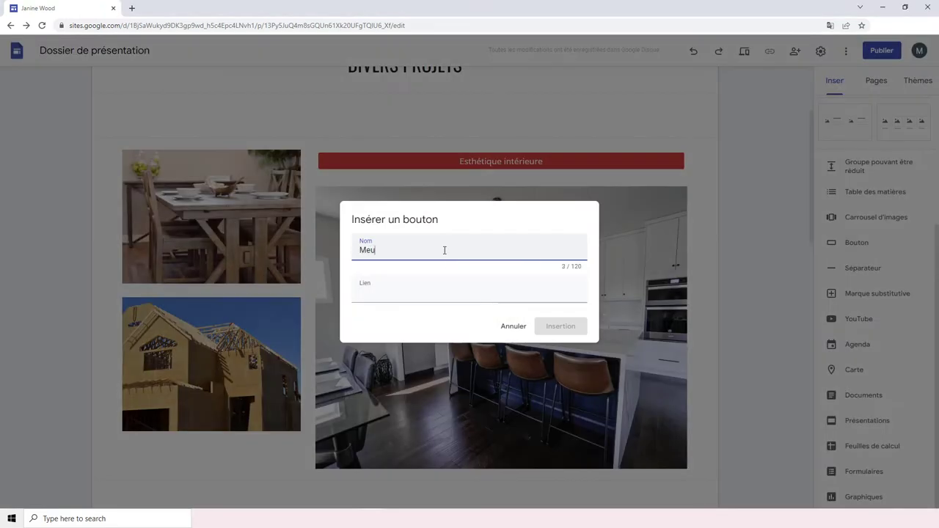
key("Tab")
scroll(455, 345, "down", 3)
left_click(425, 366)
left_click(561, 326)
left_click_drag(168, 384, 235, 299)
Insert a button named "Charpente" that links to the Charpente page and place it above the house framing photo
scroll(236, 299, "down", 1)
left_click(880, 243)
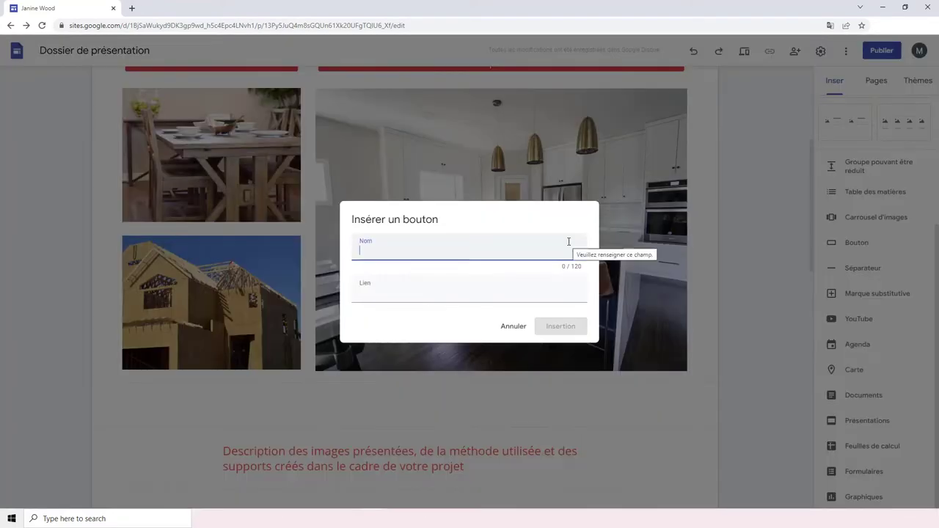
type("Charpente")
key("Tab")
left_click(419, 331)
left_click(560, 326)
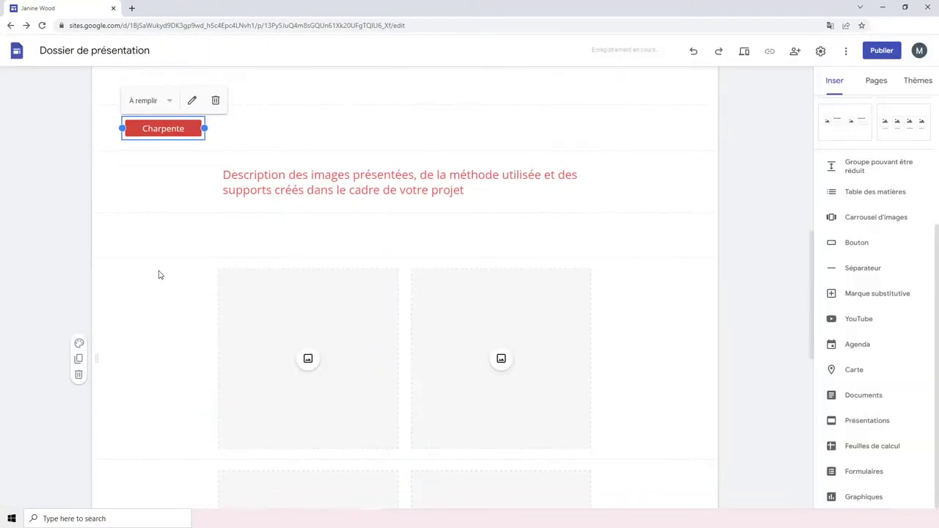
left_click_drag(164, 128, 208, 359)
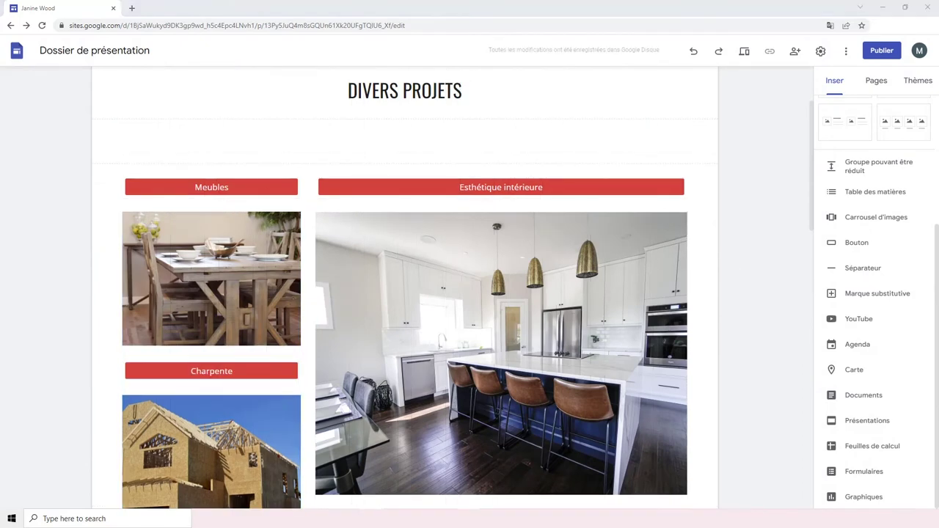
Extend the kitchen photo downward until its lower edge lines up with the house framing photo
scroll(506, 396, "down", 2)
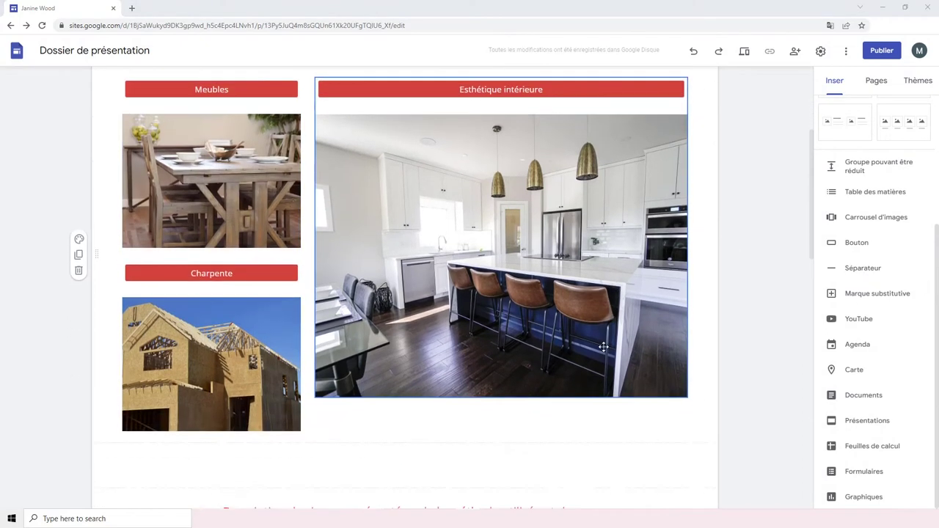
left_click(507, 396)
left_click_drag(506, 396, 506, 434)
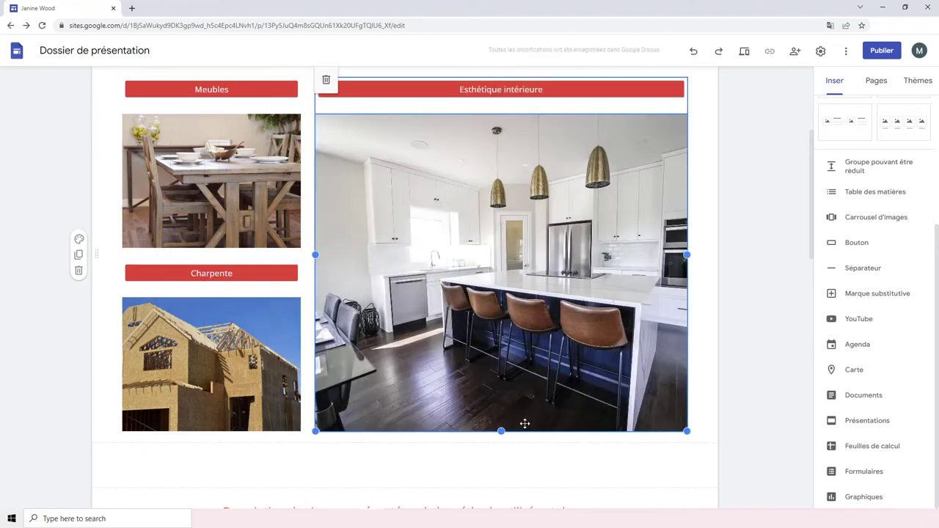
Link the large kitchen photo to the site's Esthétique intérieure page
left_click(539, 286)
left_click(373, 101)
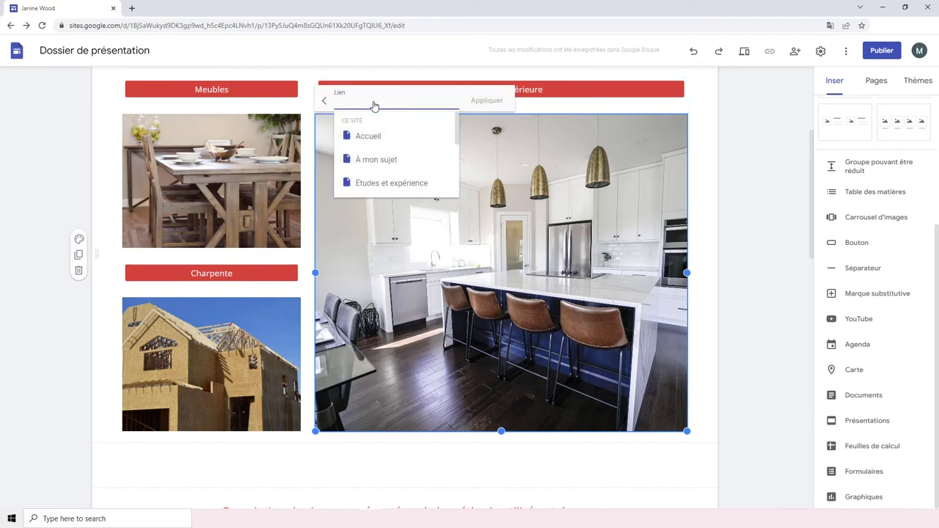
scroll(401, 156, "down", 3)
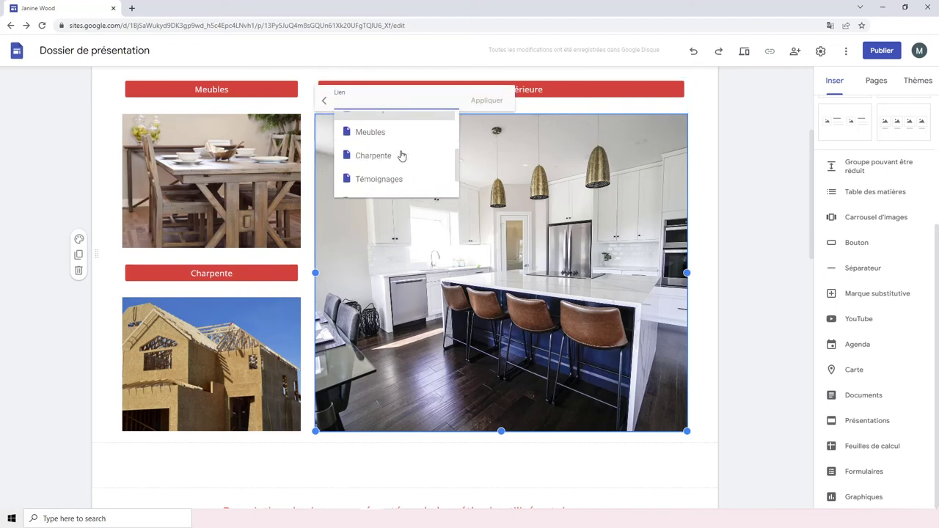
scroll(401, 156, "up", 2)
left_click(401, 161)
left_click(486, 99)
Link the dining table photo to the site's Meubles page
left_click(190, 176)
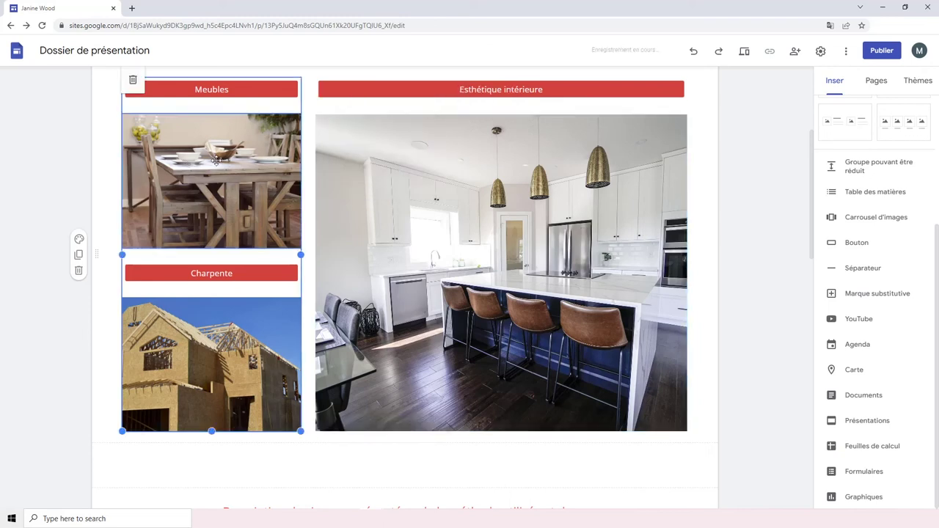
scroll(183, 183, "up", 1)
left_click(182, 151)
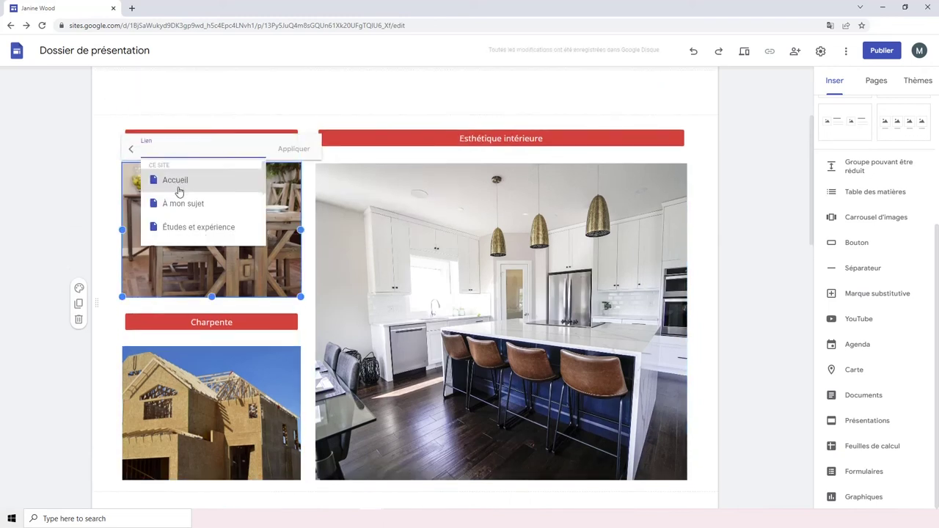
left_click(184, 226)
left_click(294, 147)
Link the house framing photo to the site's Charpente page
scroll(293, 220, "down", 1)
left_click(223, 286)
left_click(179, 230)
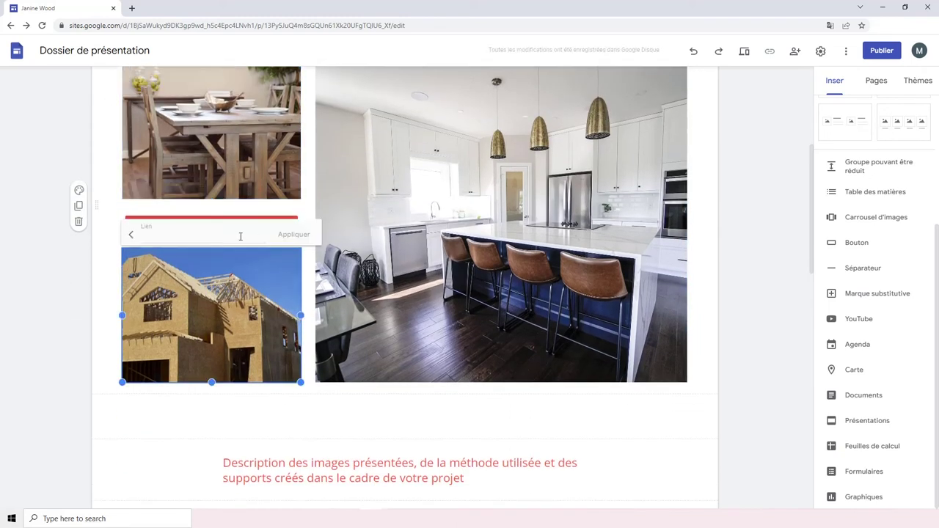
left_click(220, 236)
left_click(176, 244)
left_click(294, 235)
Delete the leftover template sections with description texts and empty image placeholders below the project photos
scroll(367, 294, "down", 2)
left_click(471, 331)
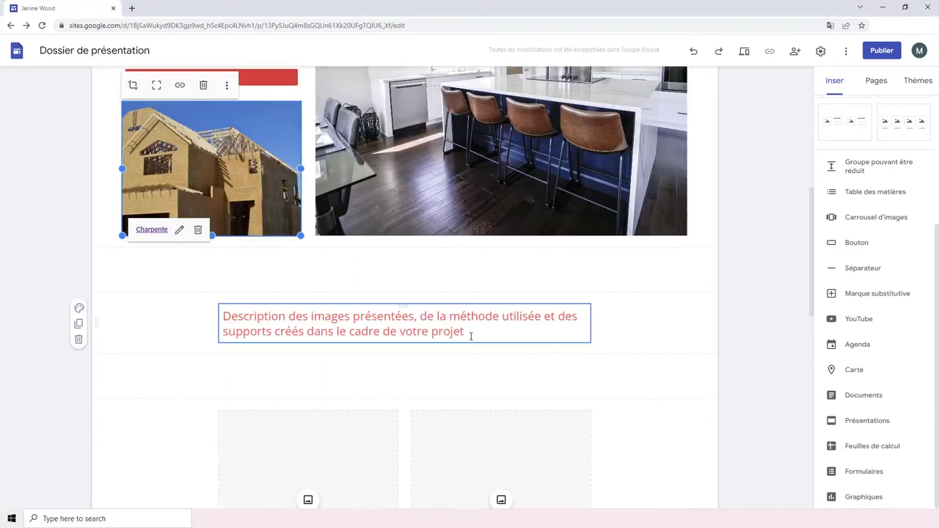
left_click(779, 331)
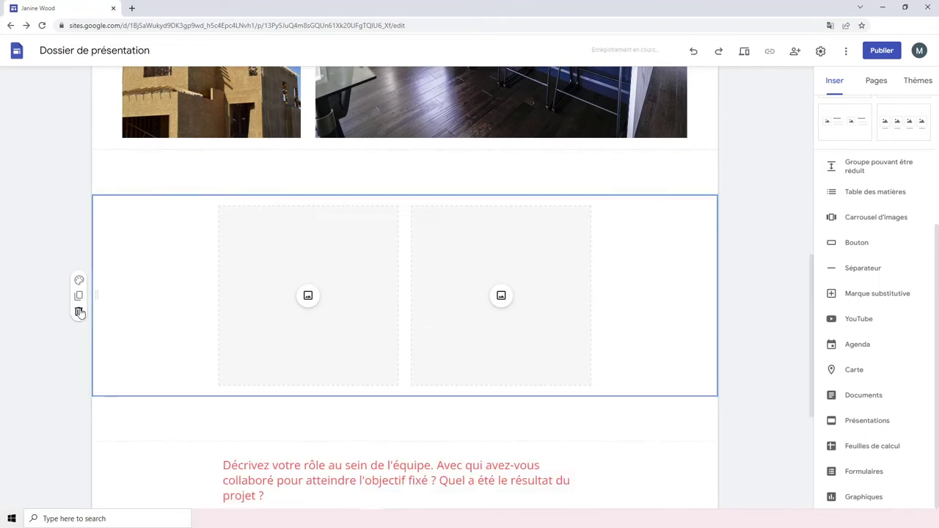
left_click(78, 311)
left_click(78, 355)
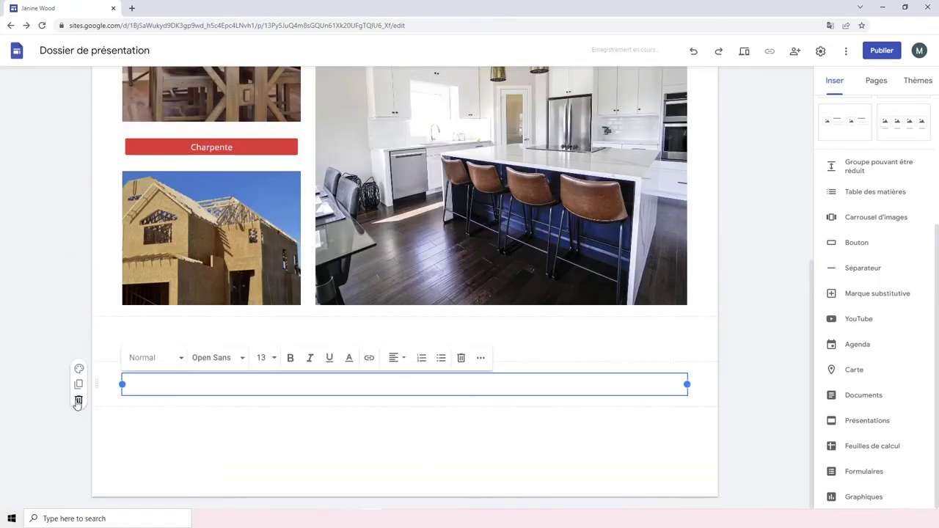
Open the Esthétique intérieure subpage from the site's Projets navigation
scroll(614, 309, "up", 3)
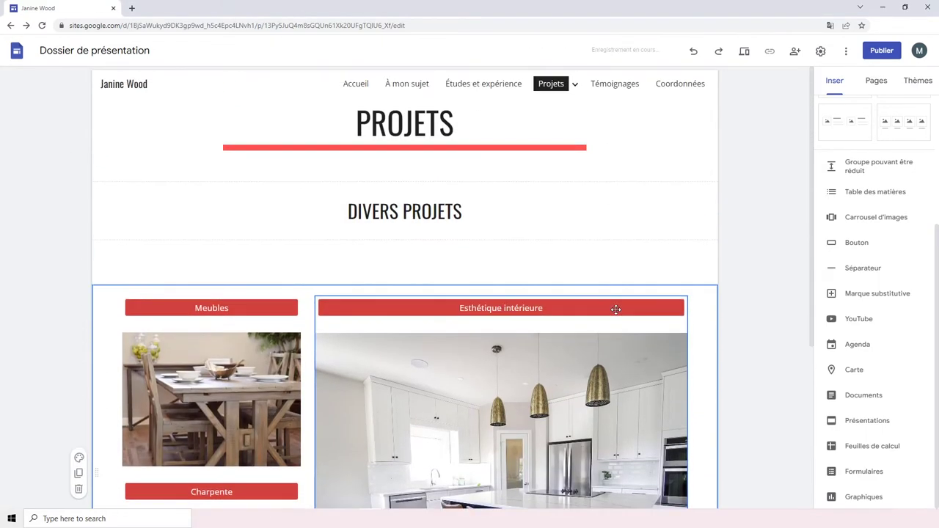
left_click(576, 87)
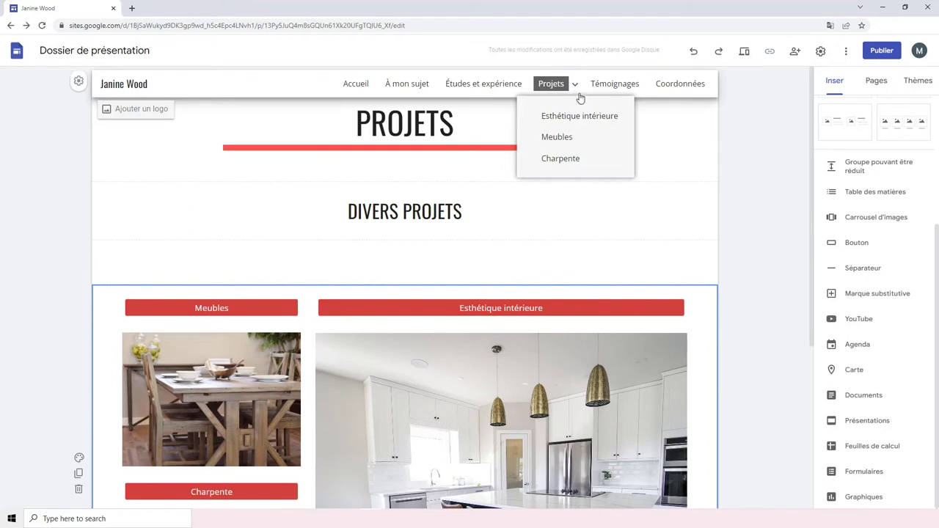
left_click(587, 119)
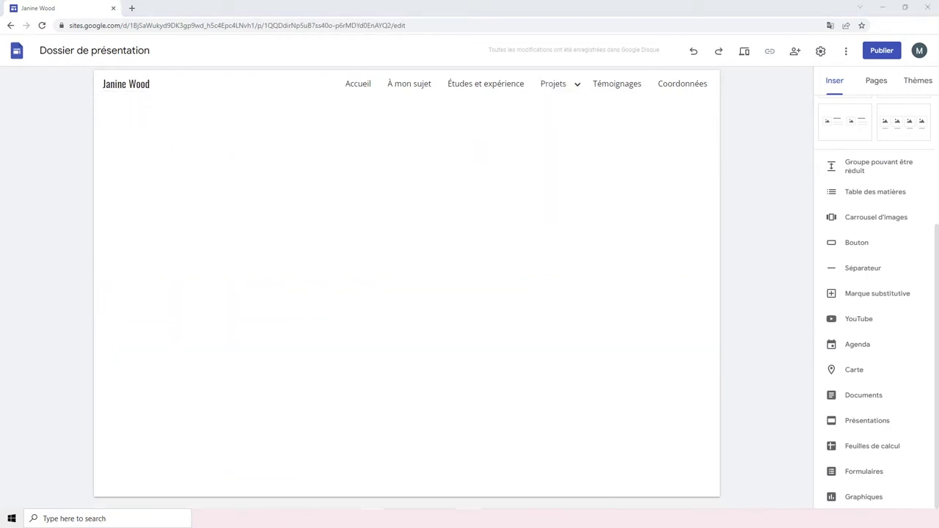
Duplicate the Projets page as "Copie de Projets" and move the copy up to the Projets page
left_click(879, 86)
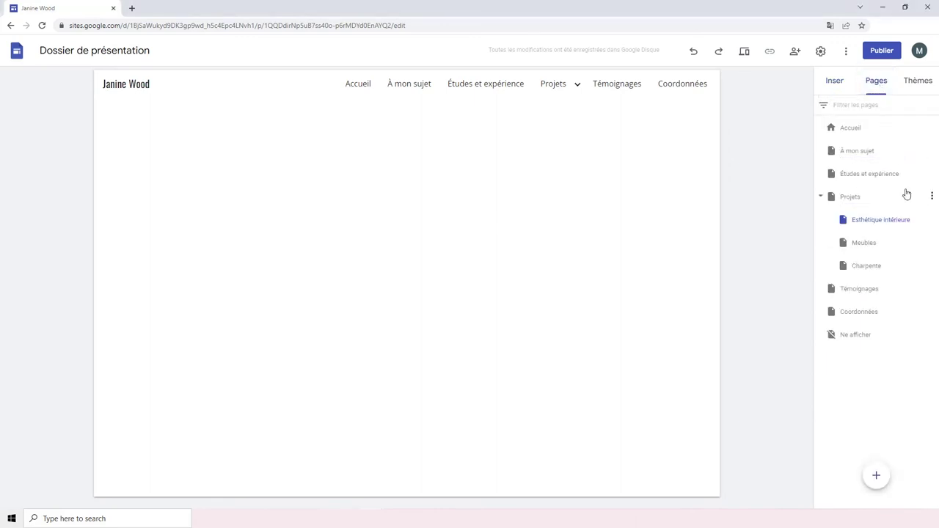
left_click(931, 199)
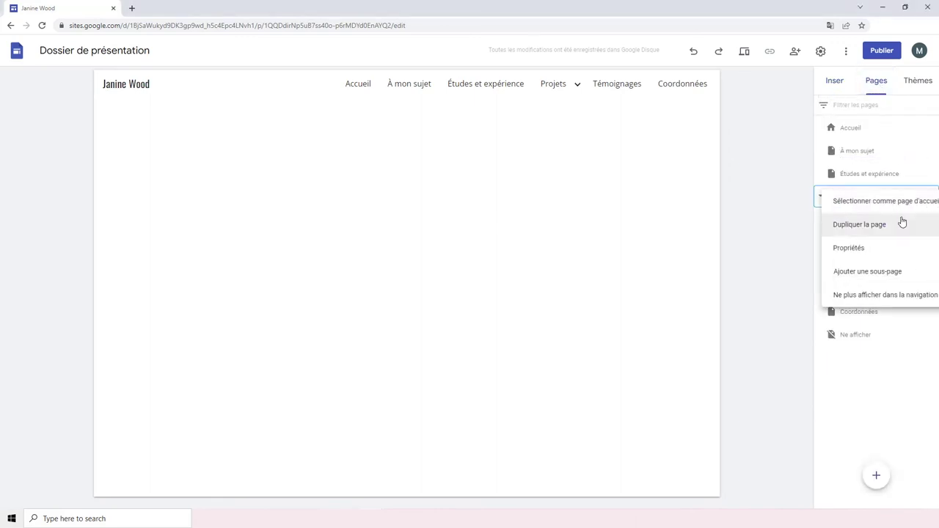
left_click(902, 223)
left_click(794, 340)
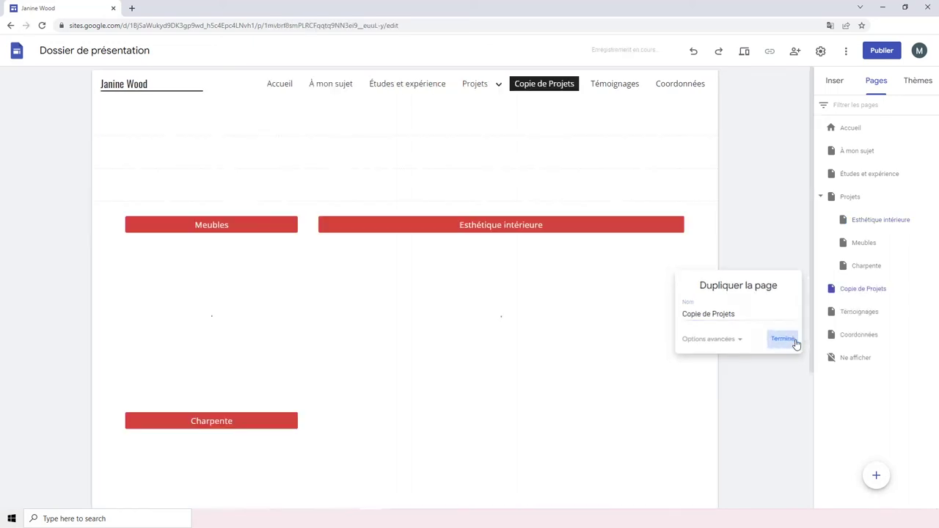
left_click_drag(861, 286, 855, 205)
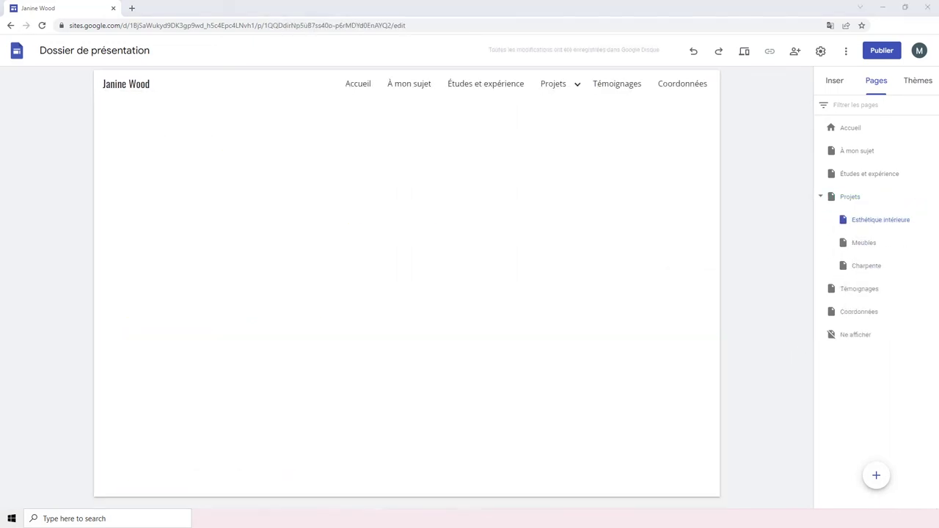
Add a text box in En-tête style to the Esthétique intérieure page reading "ESTHÉTIQUES INTÉRIEURE"
left_click(834, 81)
scroll(846, 159, "up", 3)
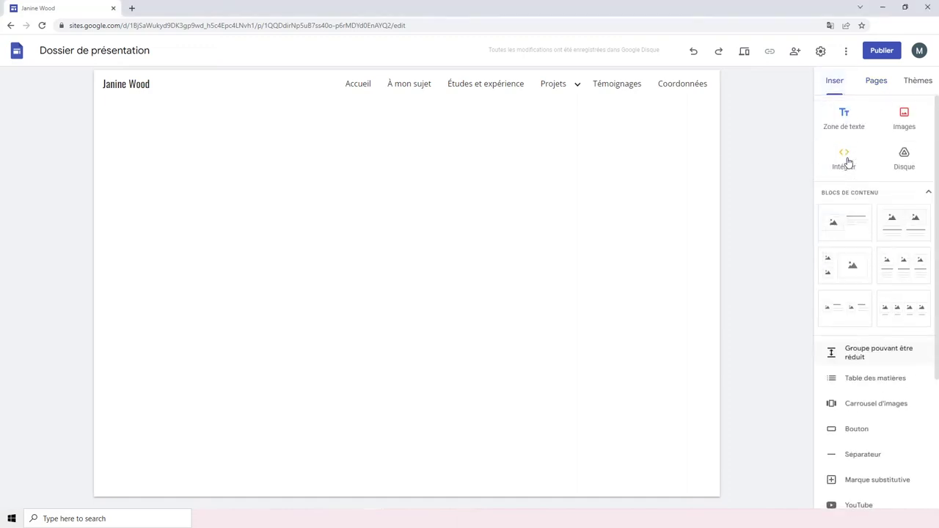
left_click(843, 120)
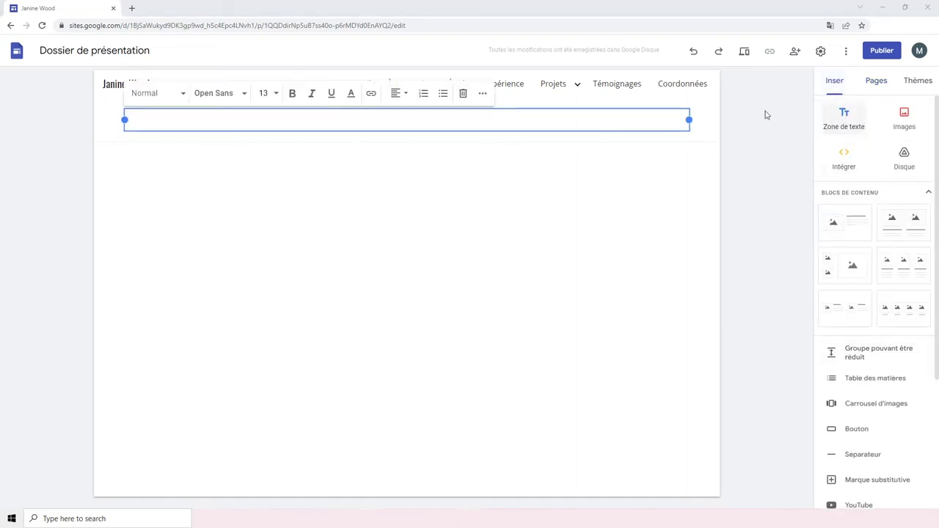
left_click(179, 93)
left_click(148, 143)
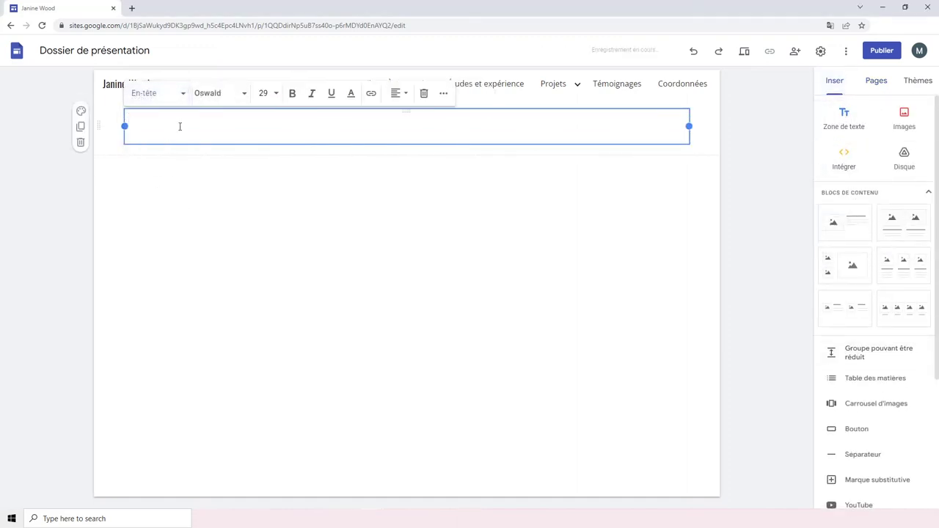
type("ESTHÉTIQUES")
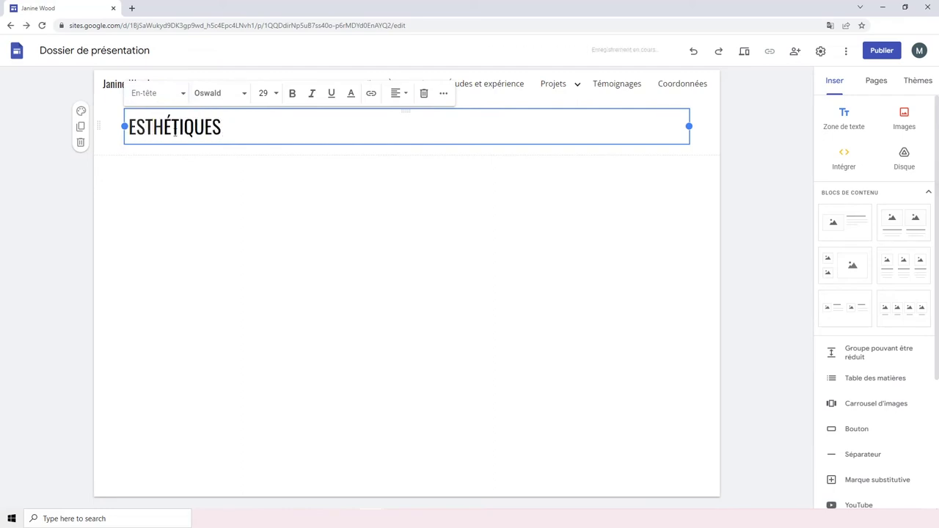
type(" INTÉRIEURE")
Centre the "ESTHÉTIQUES INTÉRIEURE" heading and change its style to Titre
left_click(398, 93)
left_click(396, 119)
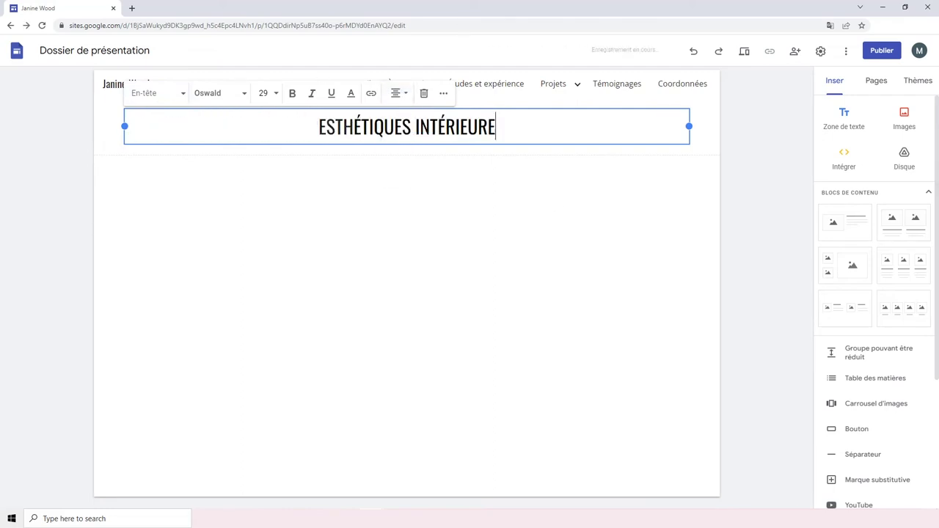
left_click(156, 93)
left_click(155, 122)
Add a centred text box in Sous-titre style below the page title reading "Mon projets"
left_click(844, 118)
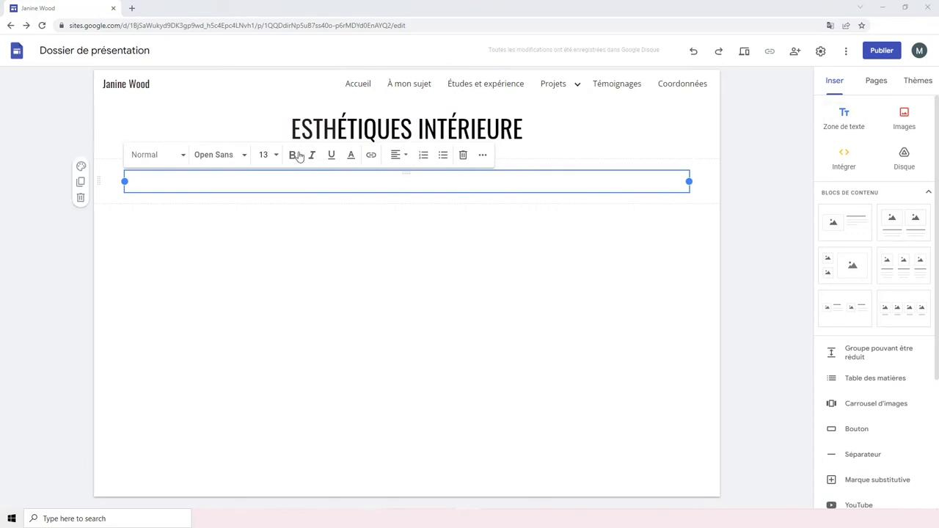
left_click(157, 154)
left_click(174, 228)
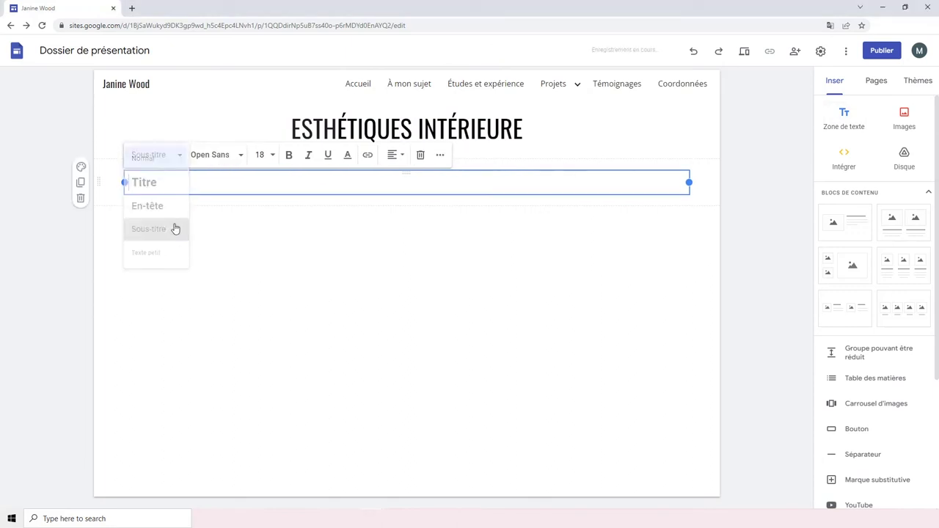
type("Mon projets")
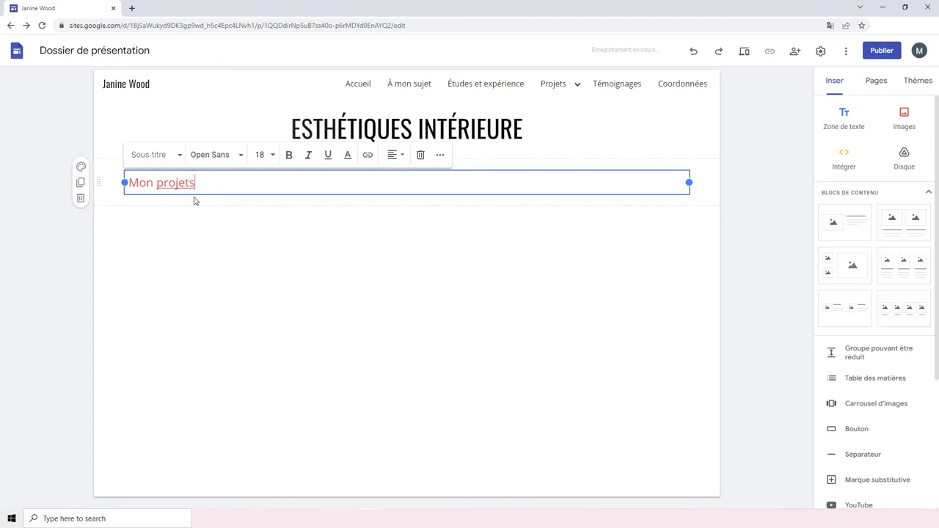
left_click(394, 156)
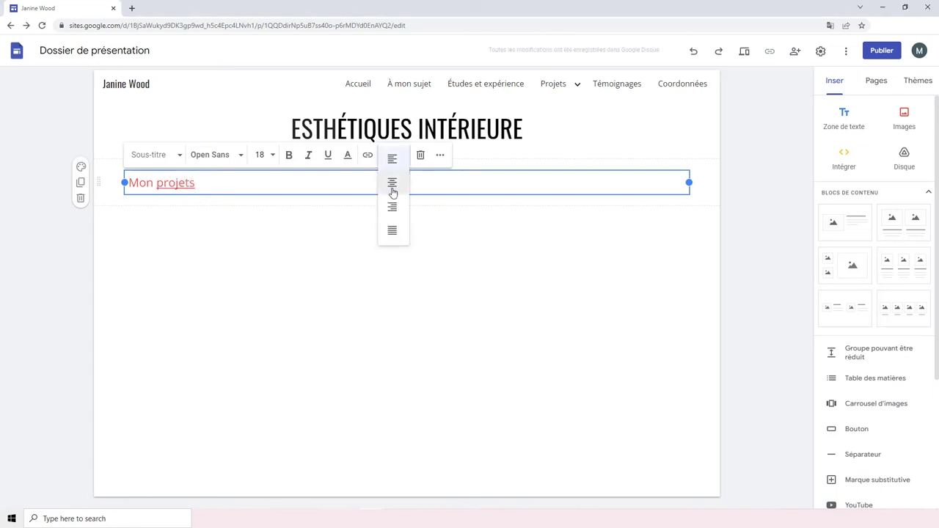
left_click(390, 184)
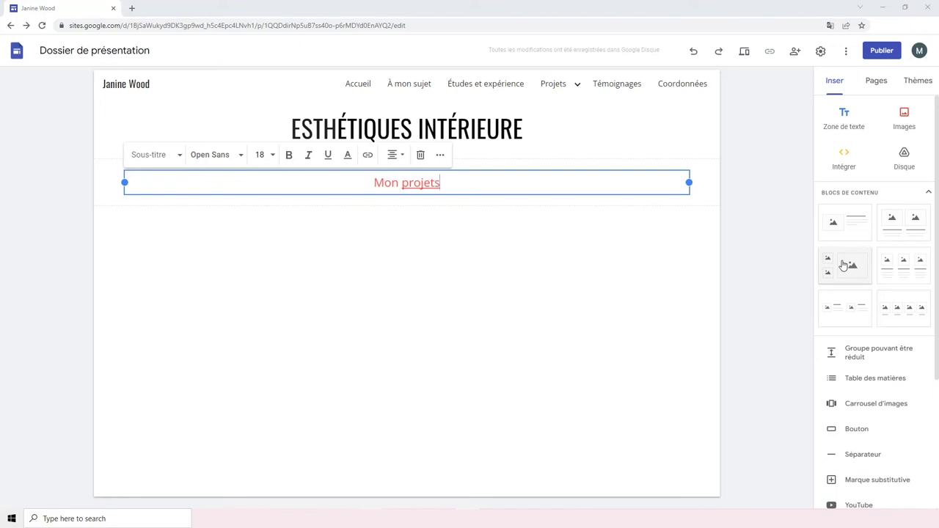
Insert the three-image content block below the subtitle and fill its large placeholder with the kitchen photo
left_click(843, 266)
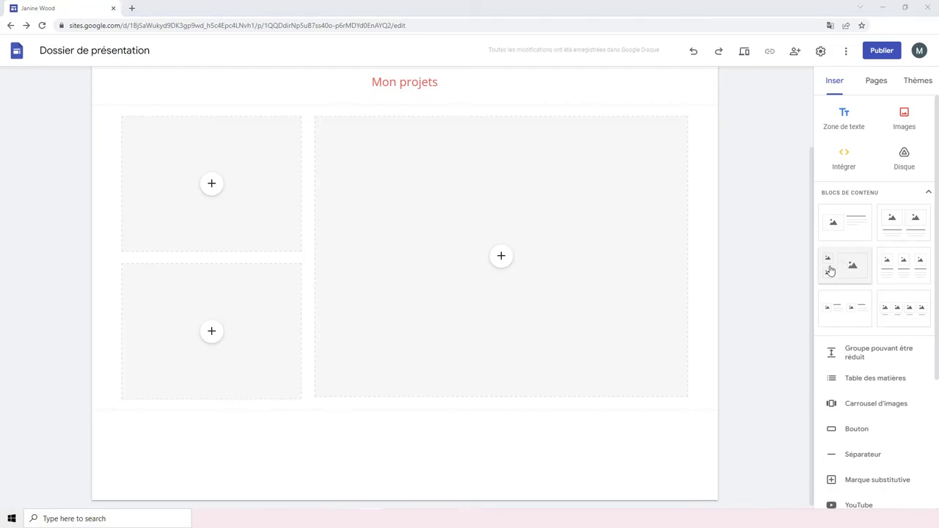
left_click(501, 255)
double_click(428, 81)
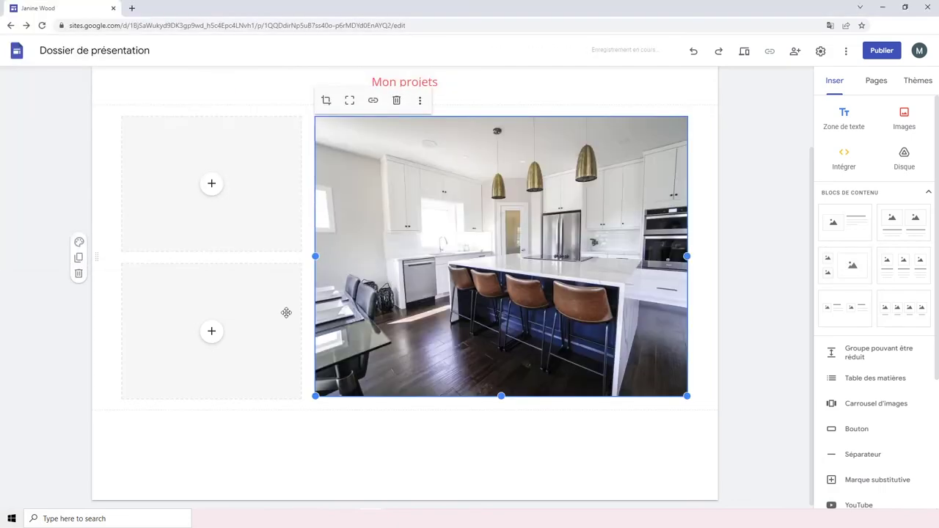
Fill the two small placeholders with the living-room and dark wood-floor photos, and move the large kitchen photo to the left of them
left_click(211, 184)
double_click(325, 79)
left_click(212, 329)
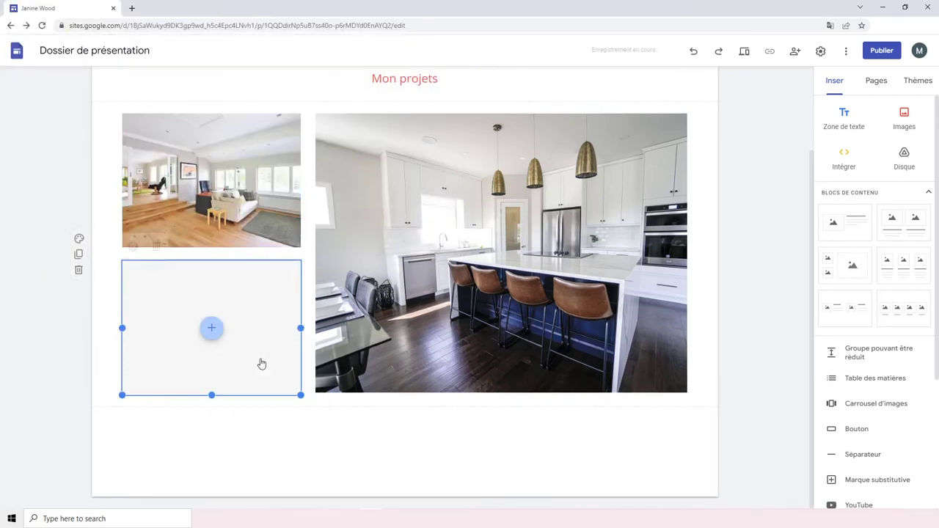
double_click(272, 83)
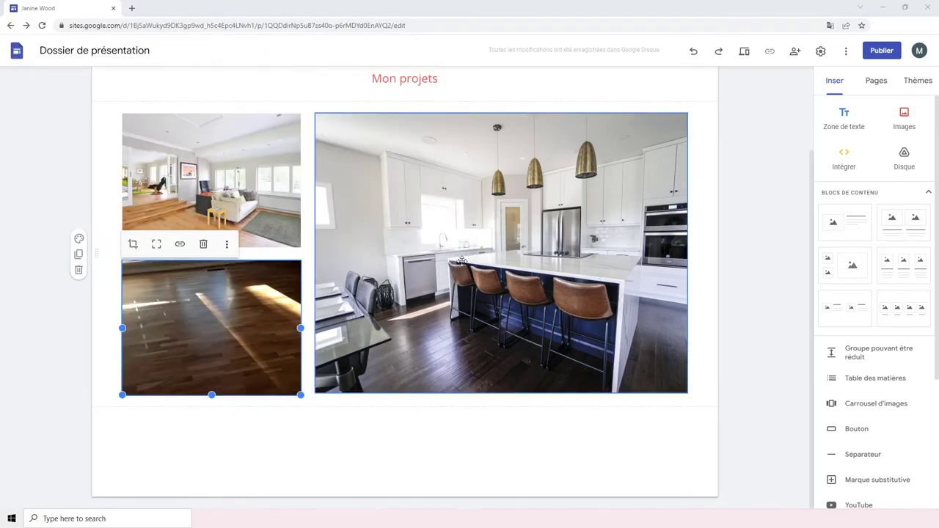
left_click_drag(462, 261, 117, 245)
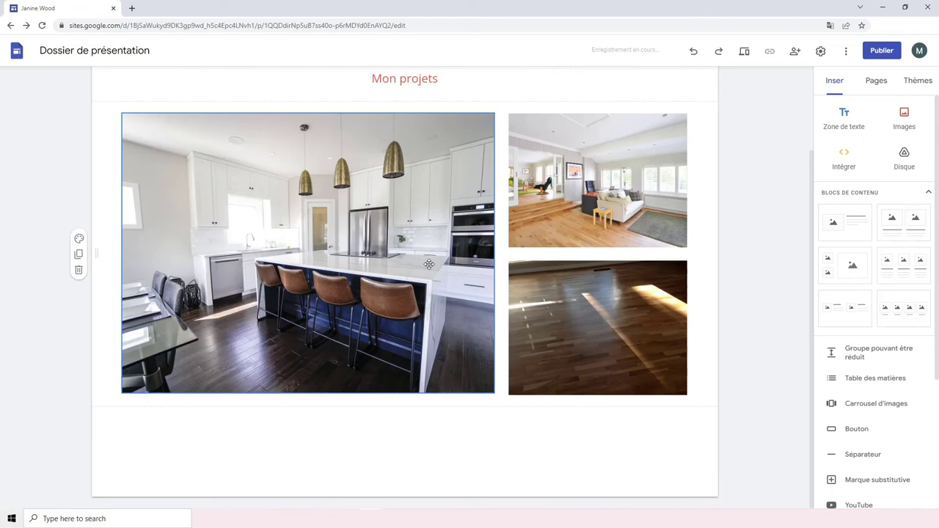
Insert another three-image content block below and fill it with the yellow kitchen and chevron wood photos, plus the side-table photo in the large placeholder
left_click(904, 119)
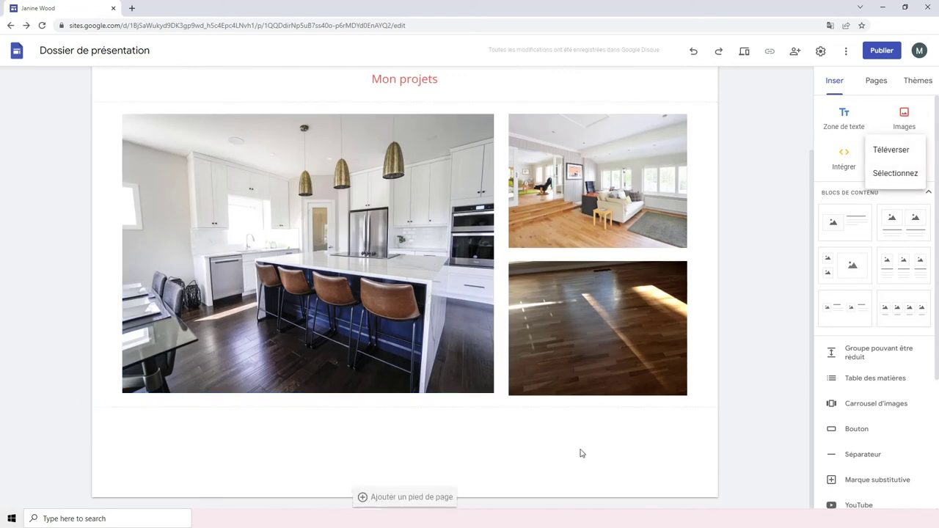
left_click(836, 265)
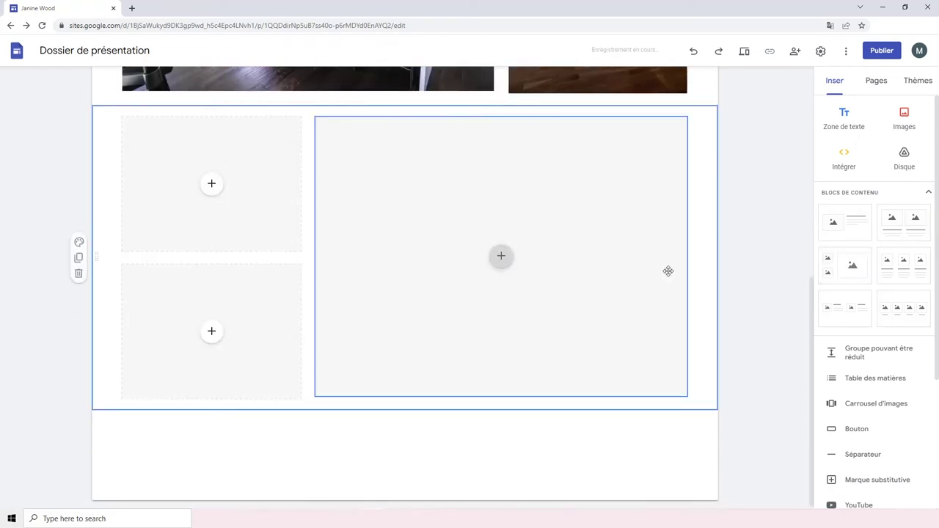
left_click(212, 187)
left_click(386, 247)
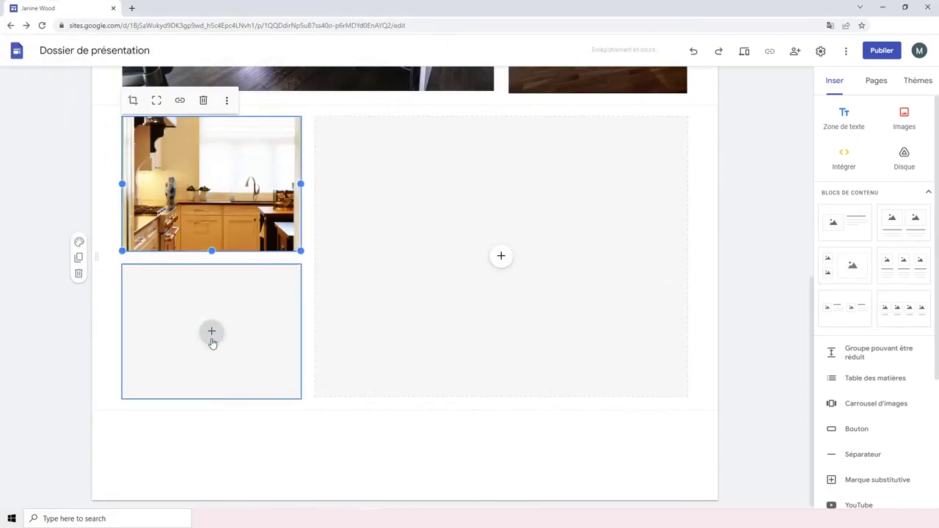
left_click(211, 331)
left_click(264, 364)
left_click(114, 147)
left_click(386, 247)
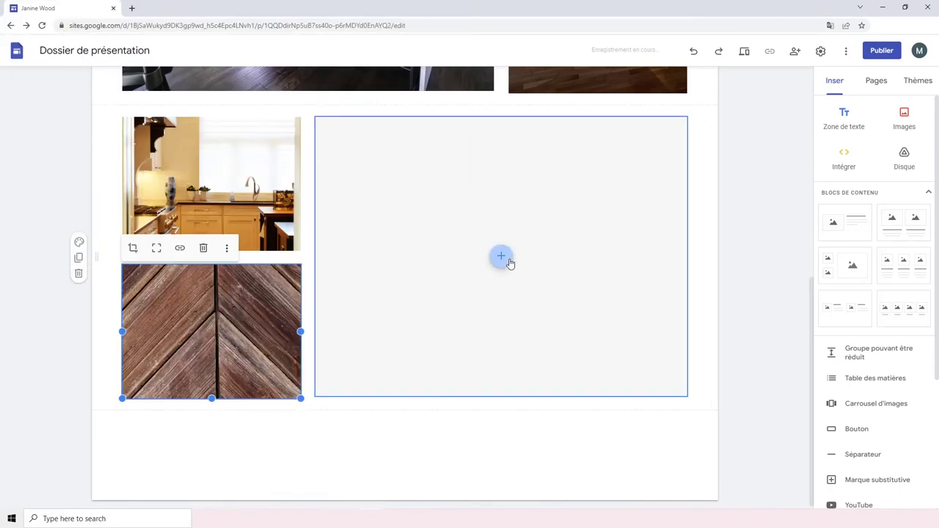
left_click(503, 257)
left_click(219, 80)
left_click(386, 247)
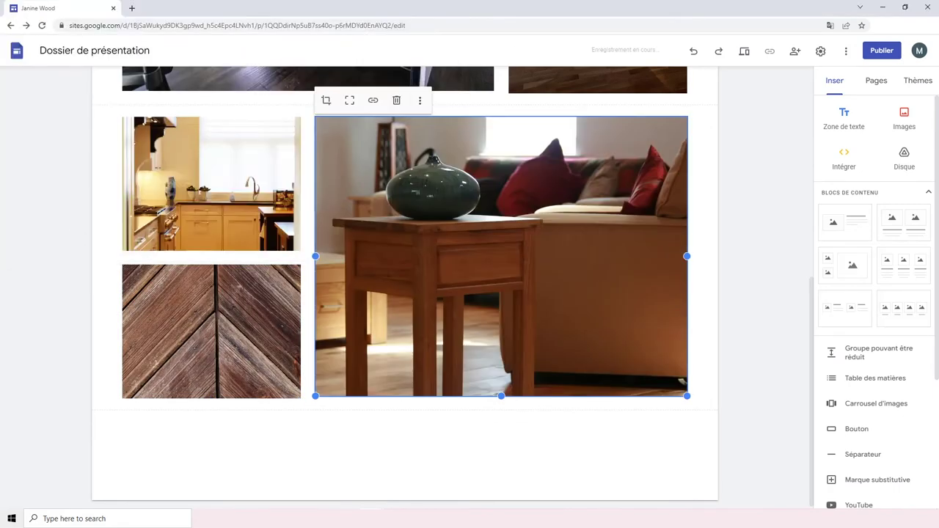
Resize and rearrange the second block's photos into three equal tall columns: kitchen, chevron wood, side table
left_click_drag(314, 254, 508, 253)
double_click(247, 293)
left_click(246, 251)
left_click_drag(220, 308, 419, 360)
left_click(212, 236)
left_click_drag(211, 251, 231, 399)
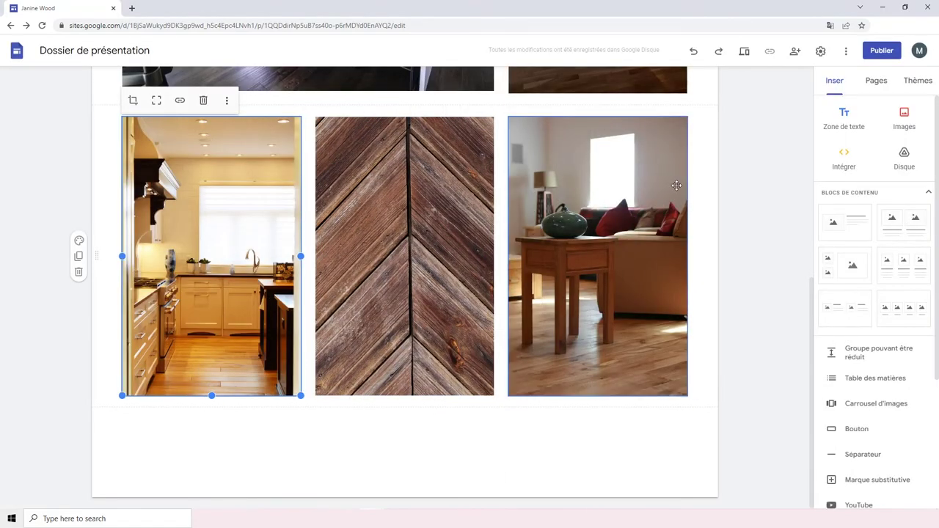
Add a text box in Sous-titre style below the photos with the project description beginning "Une description des images présentant votre projet"
left_click(843, 115)
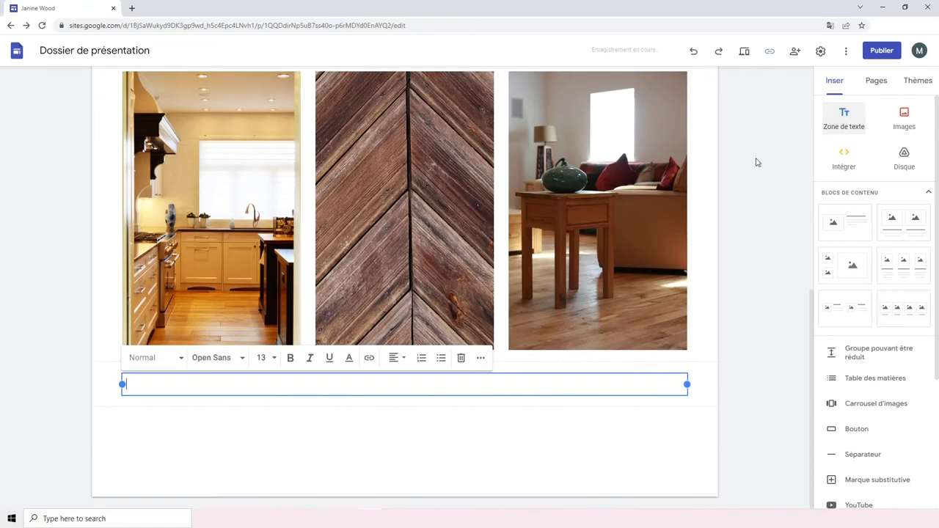
left_click(171, 359)
left_click(168, 432)
type("Une description des images présentant votre projet, votre processus et vos créations résultant du processus », ou « décrivez votre rôle au sein de l’équipe; avec qui avez-vous collaboré pour atteindre votre objectif? Quels ont été les résultats de votre projet?")
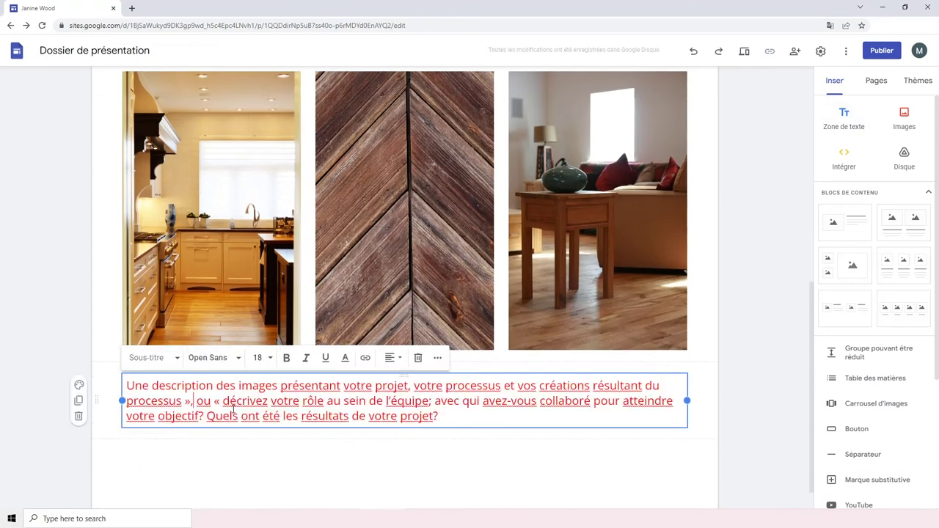
Split the description into three paragraphs with "ou" on its own line, and remove the guillemets
left_click(197, 400)
key("Return")
left_click(149, 426)
key("Return")
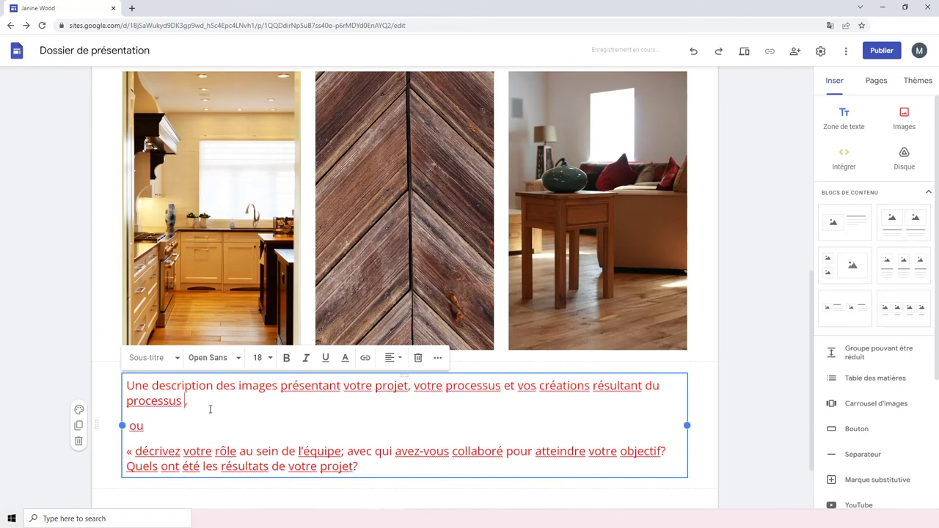
left_click(138, 452)
key("BackSpace")
key("BackSpace")
Centre all the paragraphs of the project description
key("ctrl+a")
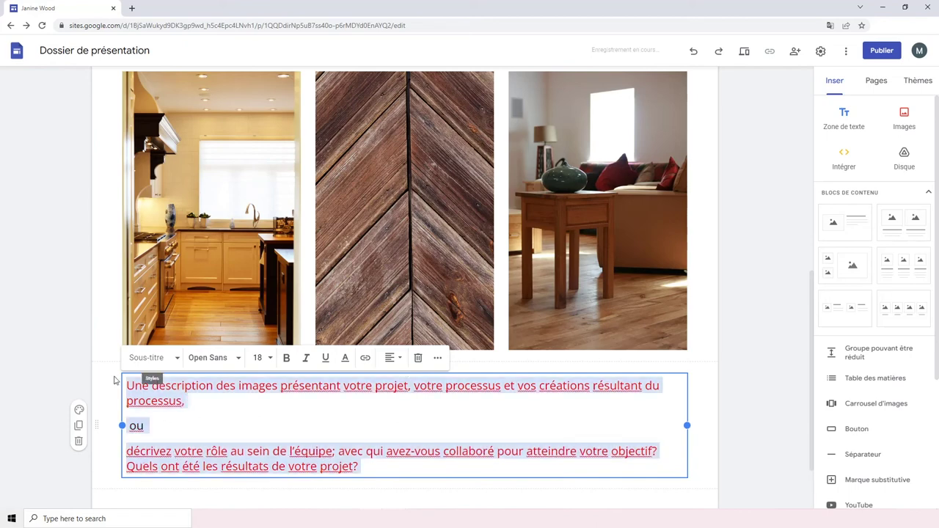
left_click(400, 360)
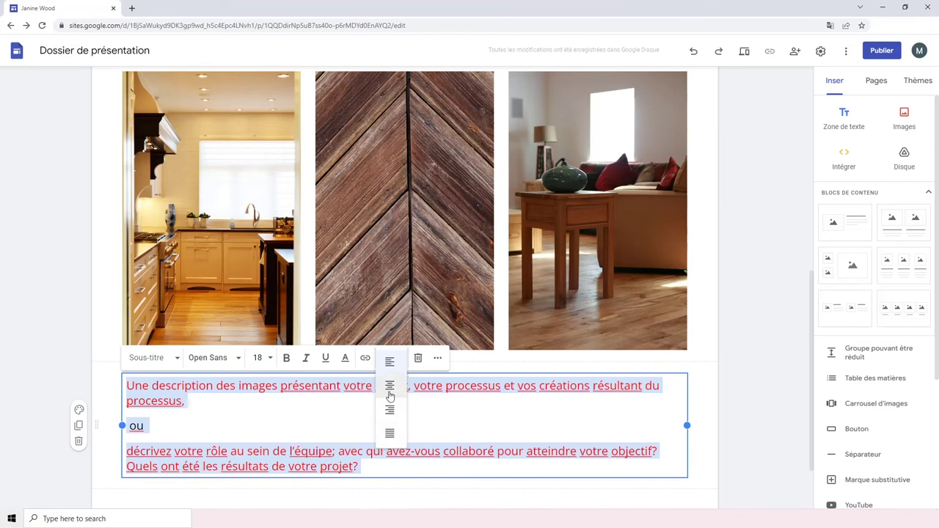
left_click(396, 411)
left_click(369, 422)
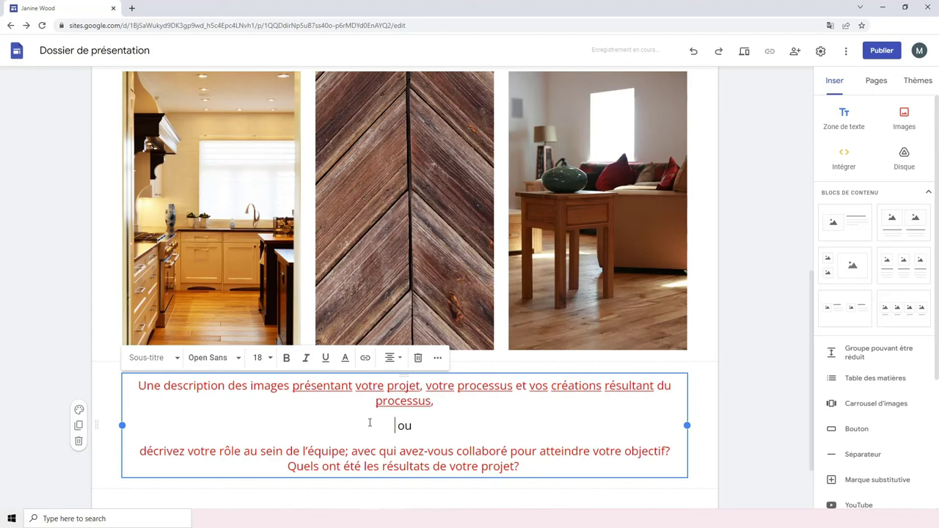
Insert a button named "Projet suivant" below the description, linked to the Meubles page
scroll(370, 423, "down", 1)
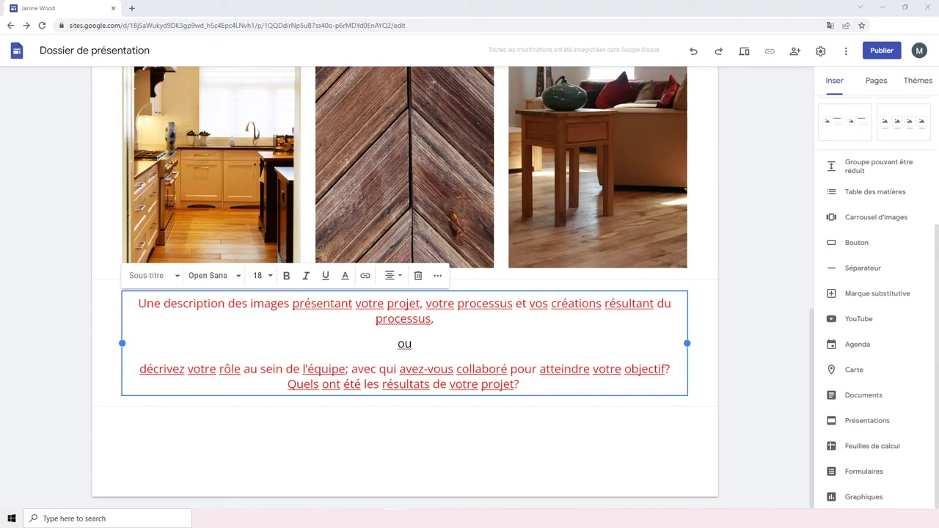
left_click(864, 245)
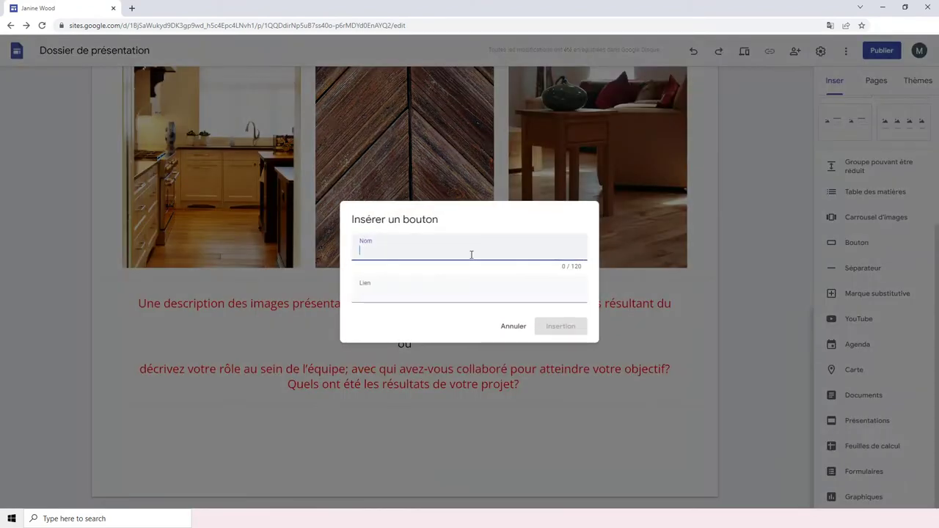
type("Projet suivant")
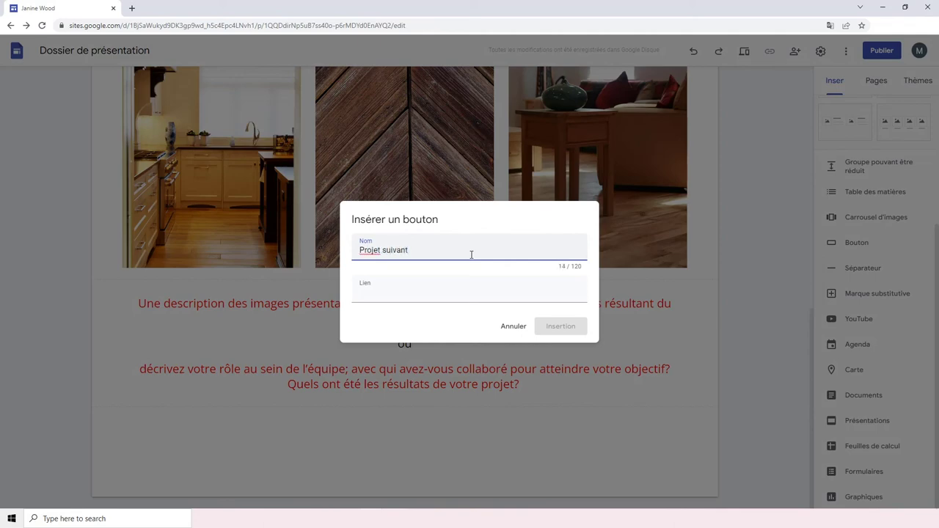
left_click(470, 292)
scroll(443, 396, "down", 3)
left_click(419, 331)
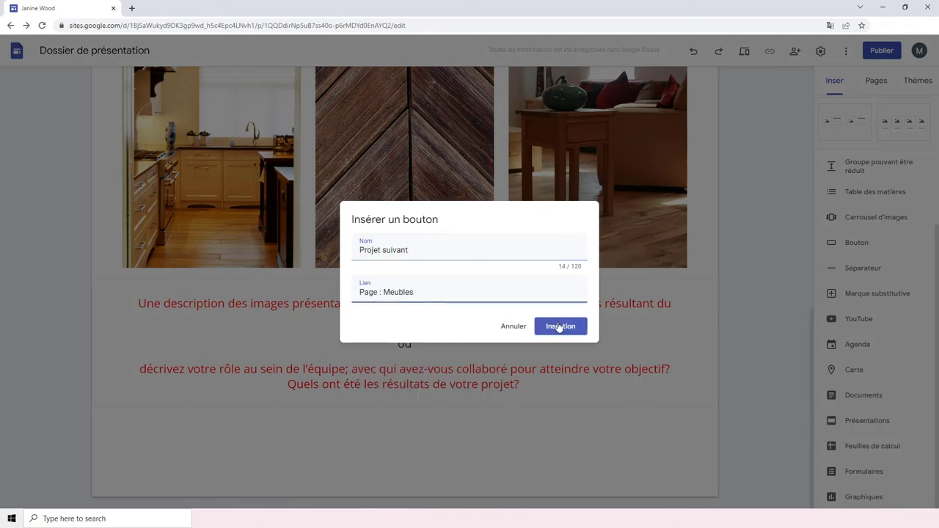
left_click(559, 327)
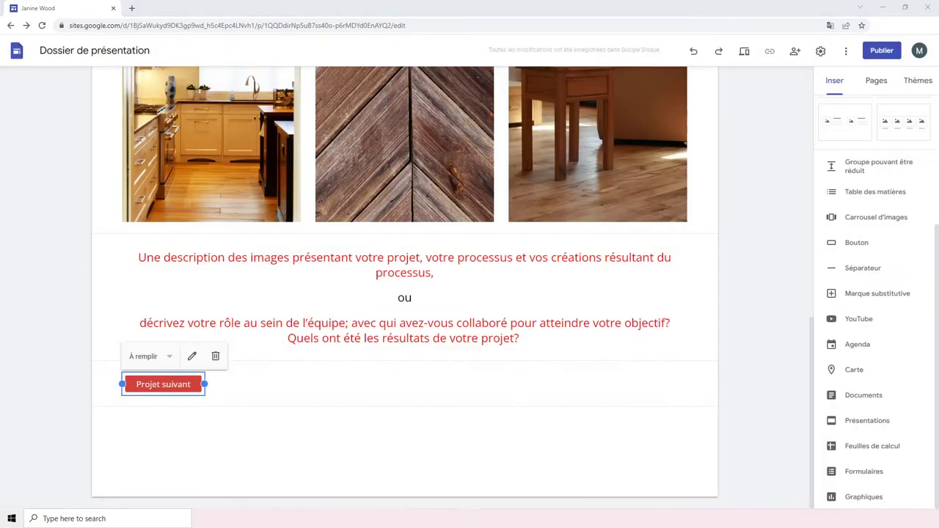
Insert a button named "Projet précédent" linked to the Charpente page, and move the "Projet suivant" button to the right side of the page
left_click(855, 242)
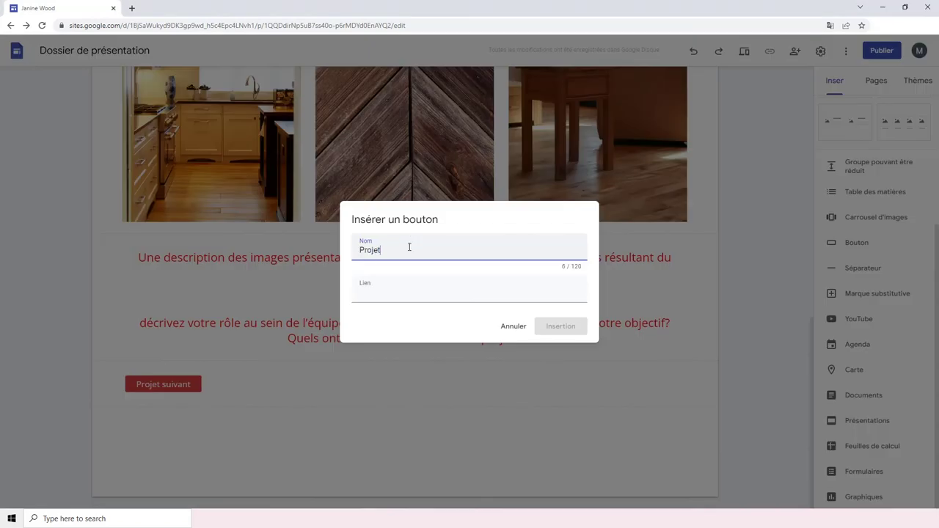
left_click(411, 291)
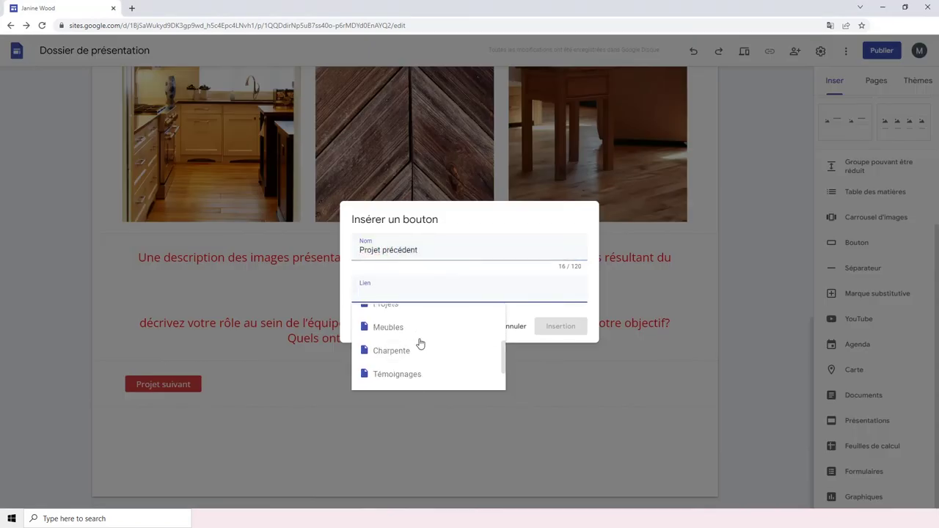
left_click(419, 345)
left_click(561, 326)
left_click_drag(163, 338, 668, 344)
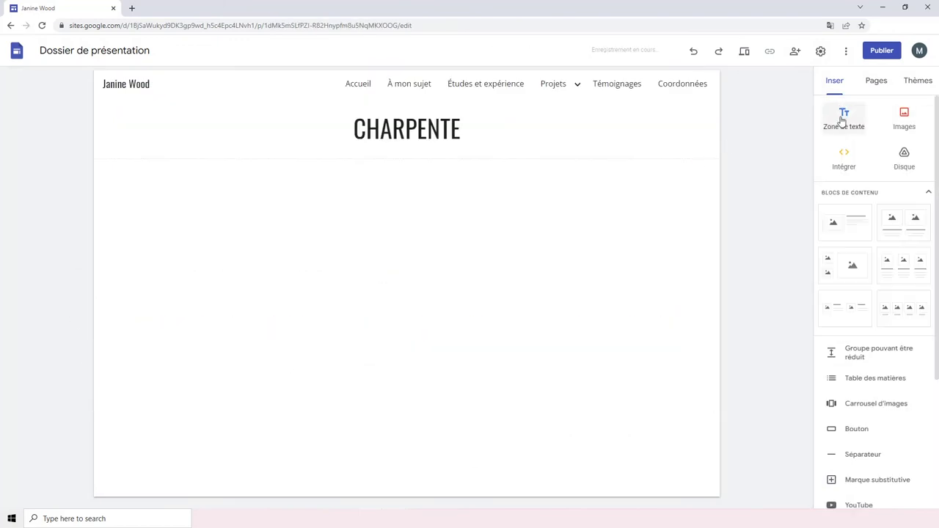
Add a centred text box in Sous-titre style below the CHARPENTE title reading "Mon projets"
left_click(845, 117)
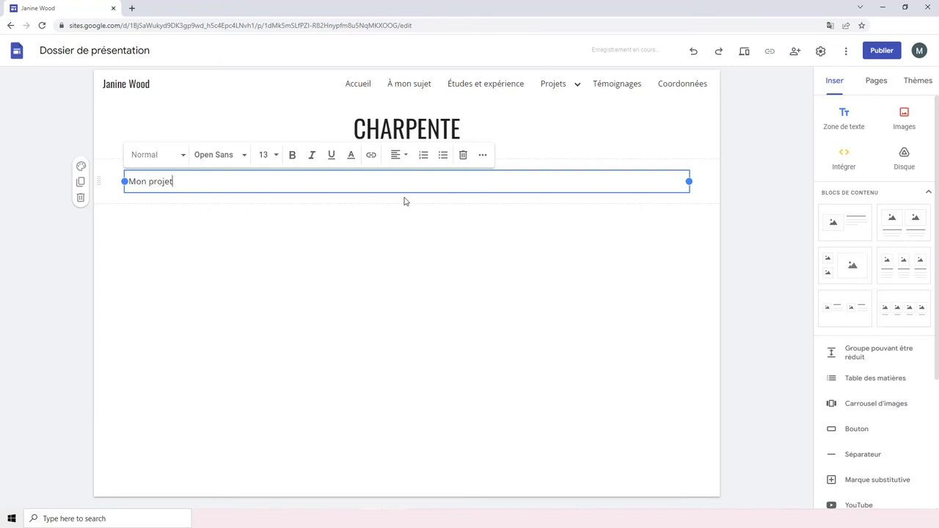
left_click_drag(184, 181, 172, 155)
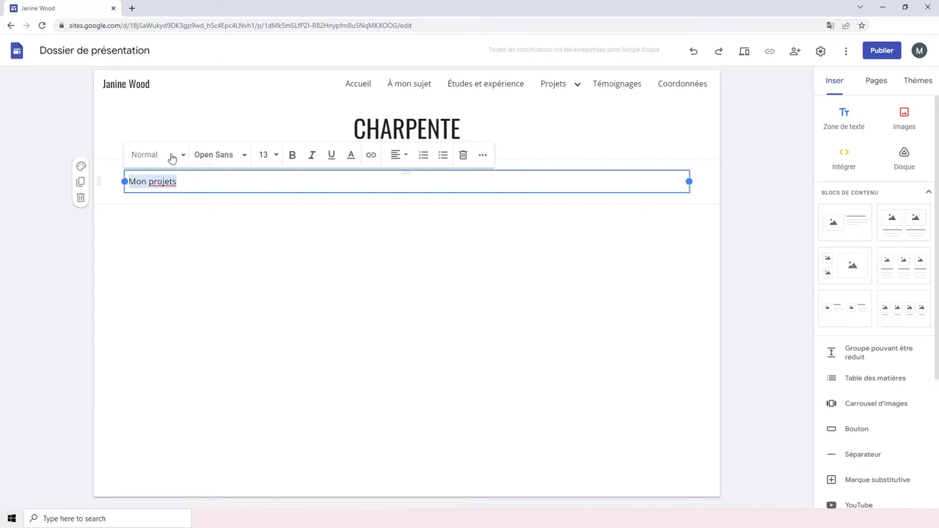
left_click(172, 155)
left_click(170, 234)
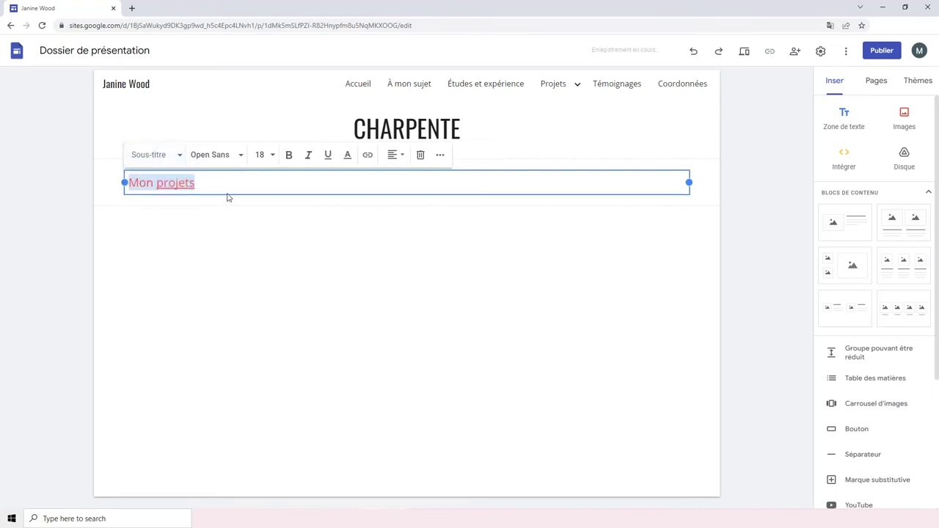
left_click(391, 155)
left_click(394, 183)
left_click(414, 236)
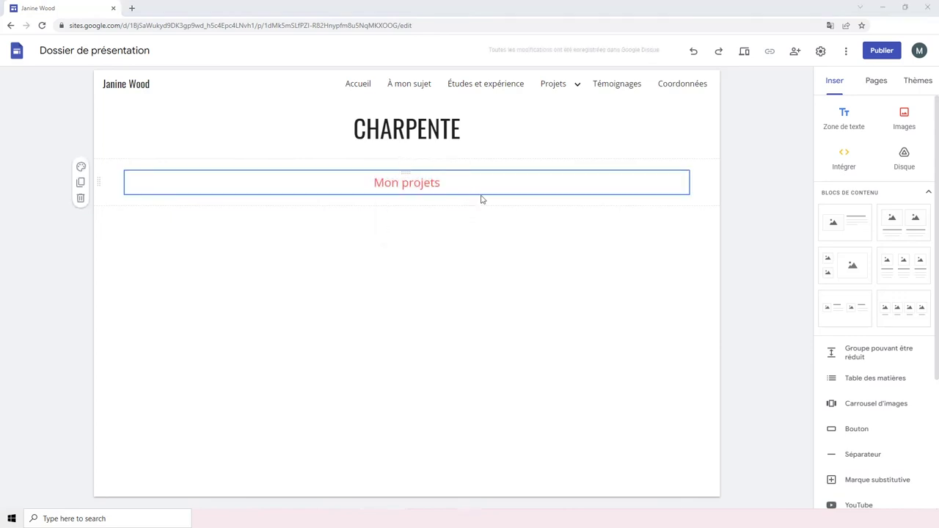
Start an image carousel on the Charpente page and upload the photos new-home1.jpg through new-home7.jpg into it
scroll(902, 242, "down", 2)
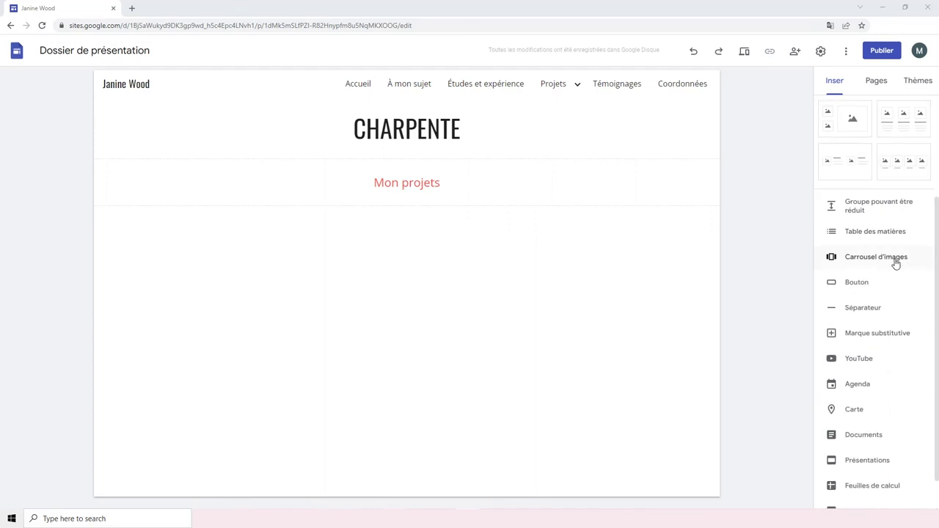
left_click(894, 262)
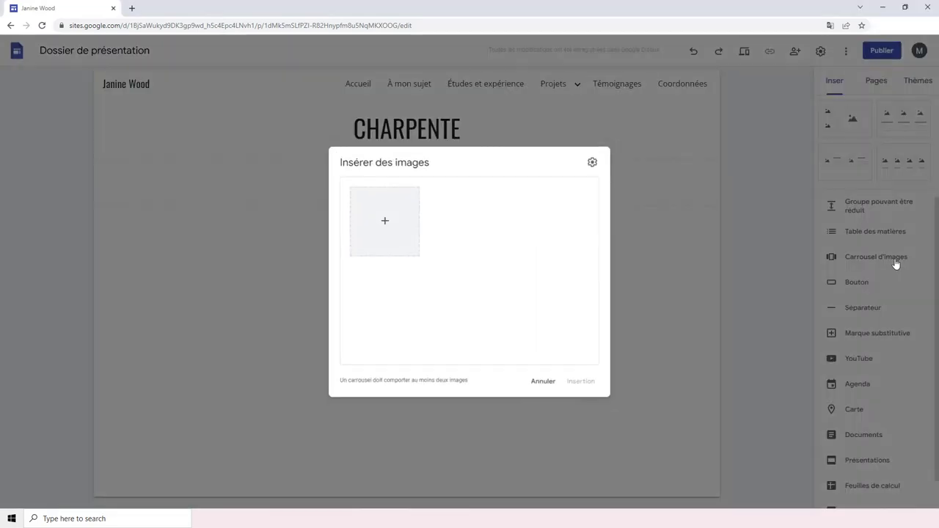
left_click(381, 218)
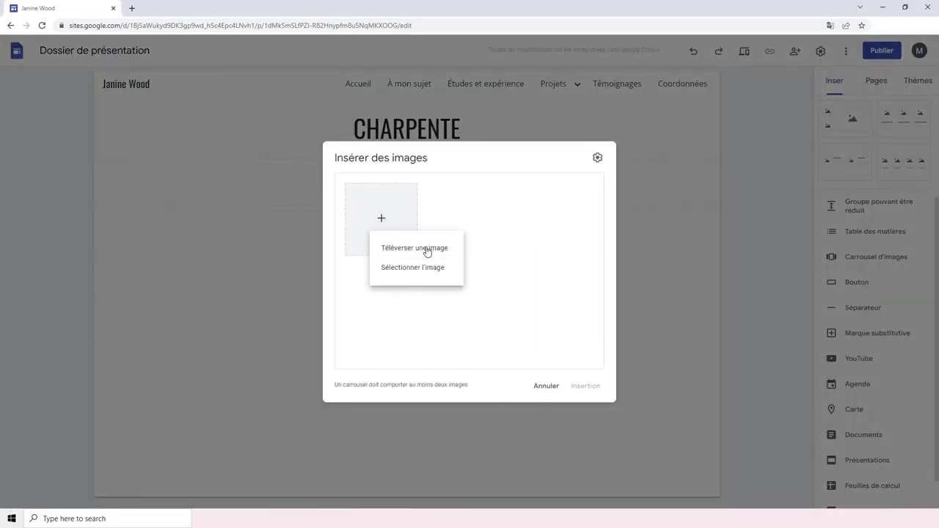
left_click(428, 250)
scroll(328, 149, "down", 2)
left_click(168, 137)
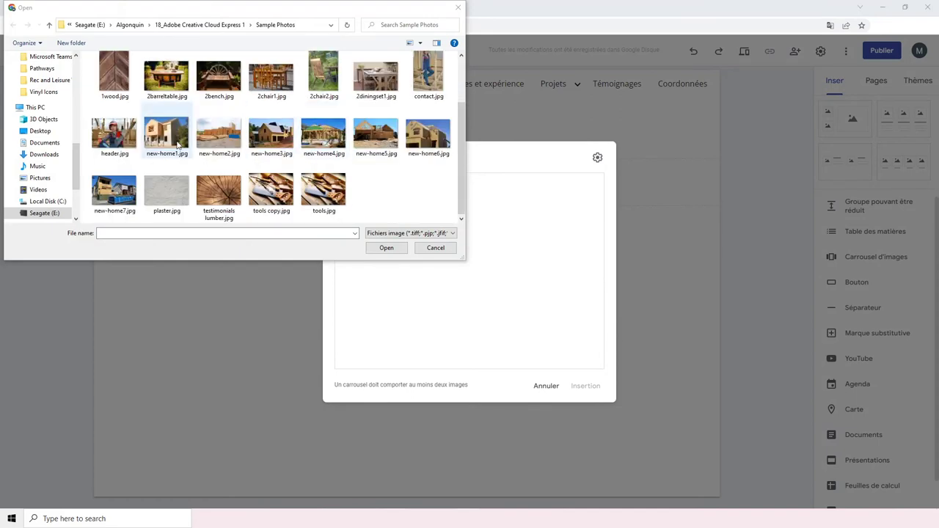
left_click(140, 189, "shift")
left_click(386, 247)
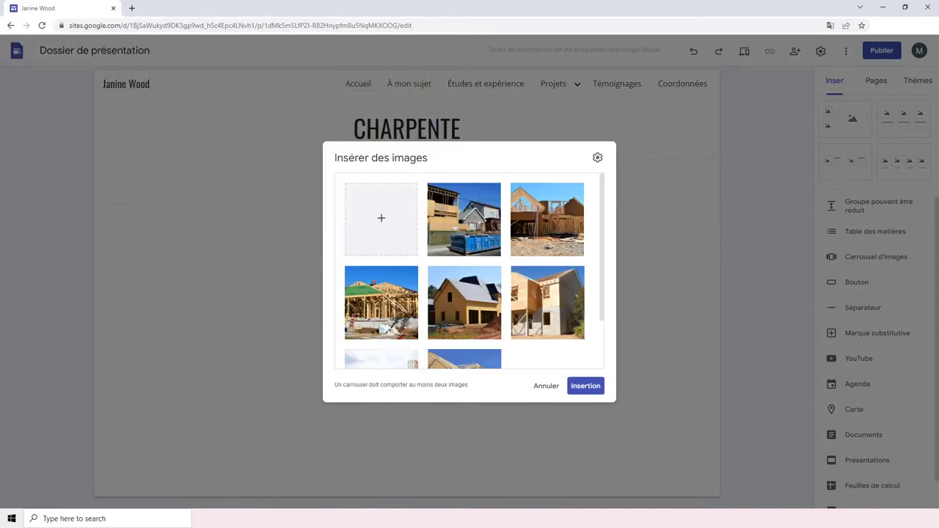
Reorder the carousel photos so the plywood house with roof trusses comes first and the green-roofed frame precedes the brown gabled frame
mouse_move(388, 309)
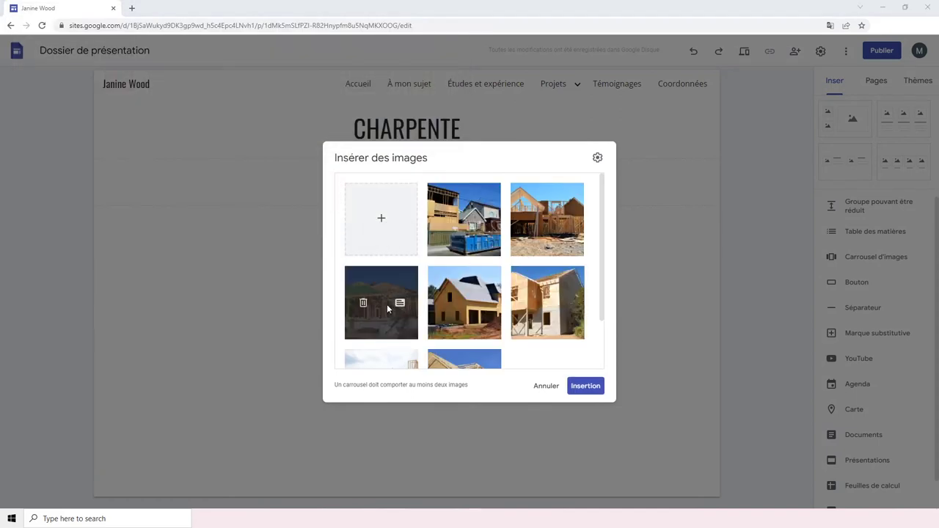
left_click_drag(387, 304, 554, 227)
scroll(456, 288, "down", 1)
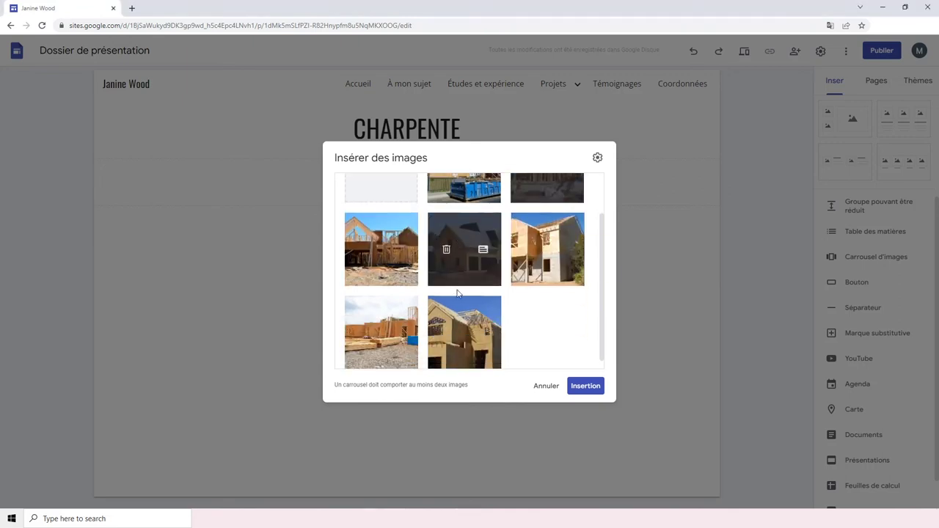
scroll(457, 292, "up", 2)
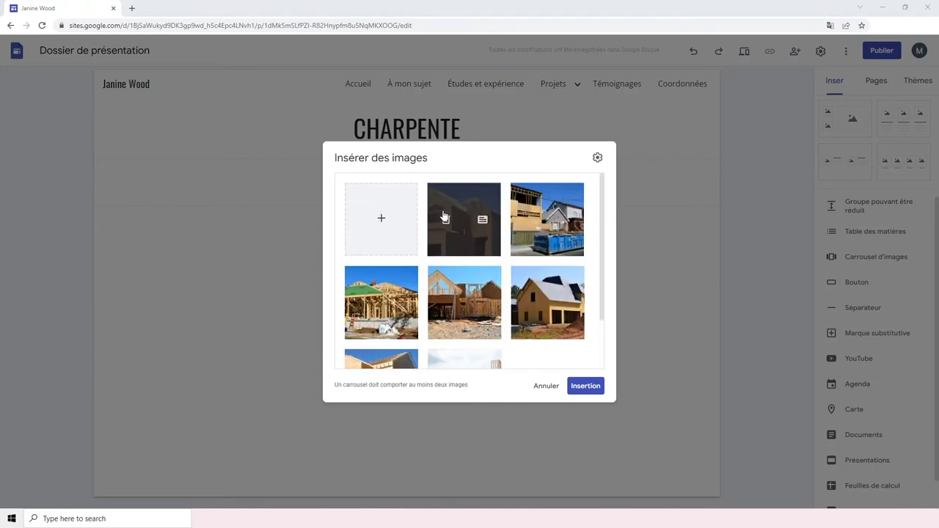
Check the carousel's display options for dots, captions and autostart, and insert the carousel into the Charpente page
left_click(597, 158)
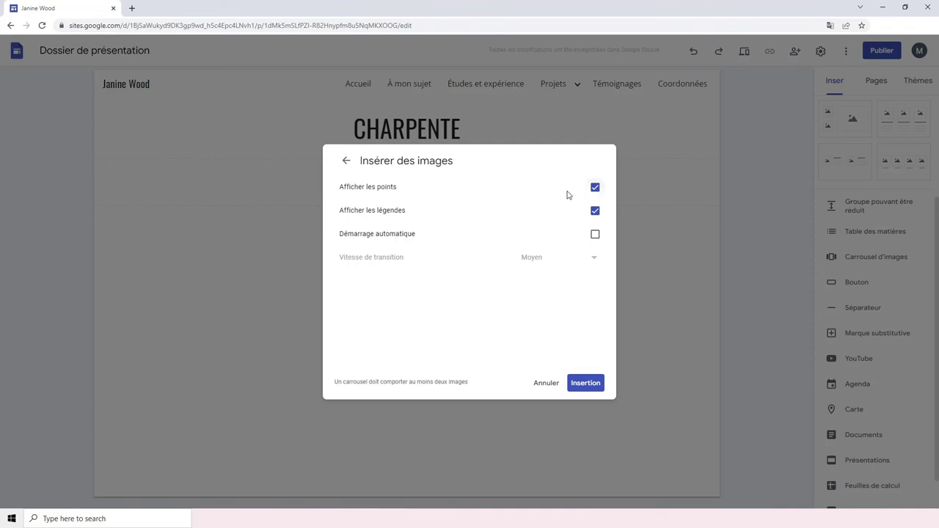
left_click(353, 172)
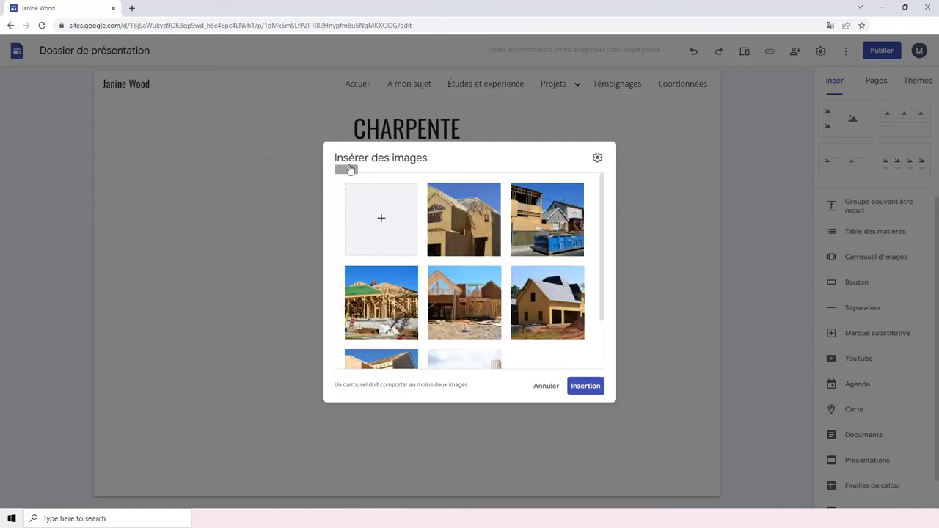
left_click(591, 389)
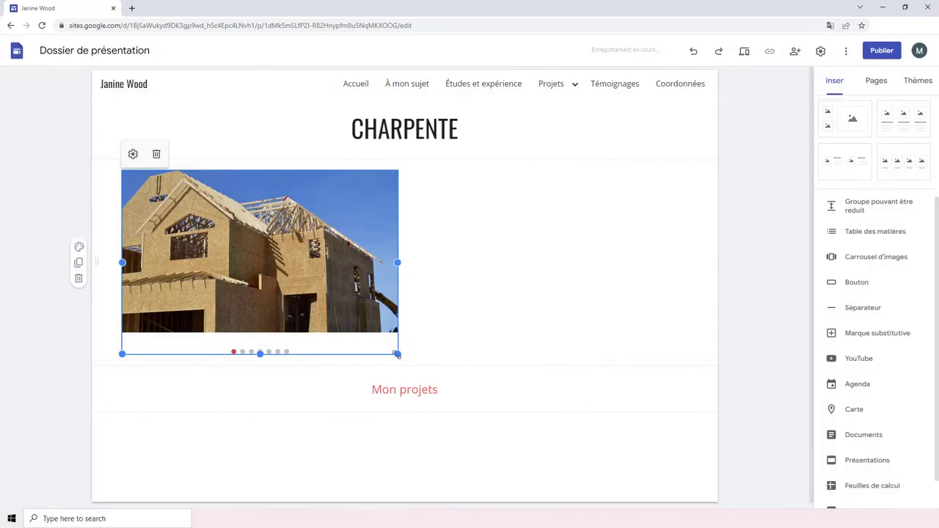
Enlarge the image carousel to about three quarters of the page width and centre it on the page
left_click_drag(396, 353, 546, 465)
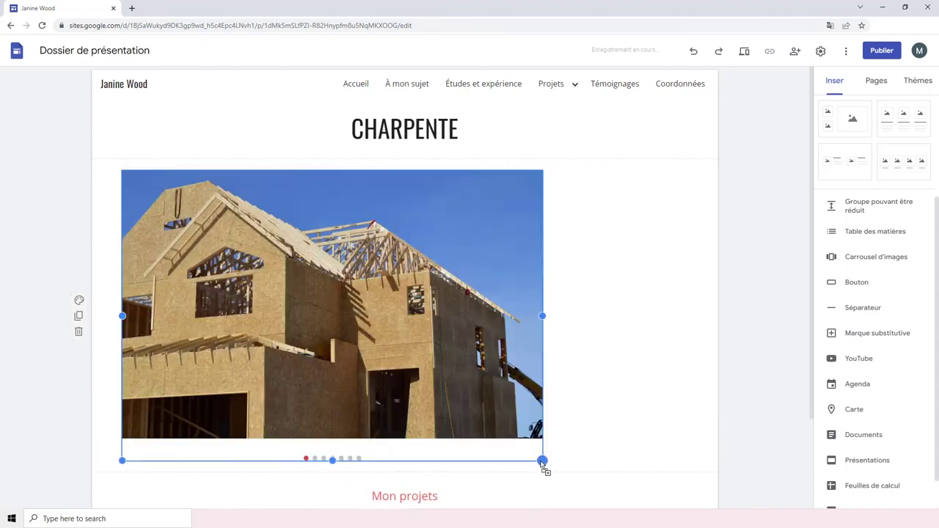
left_click_drag(302, 378, 387, 347)
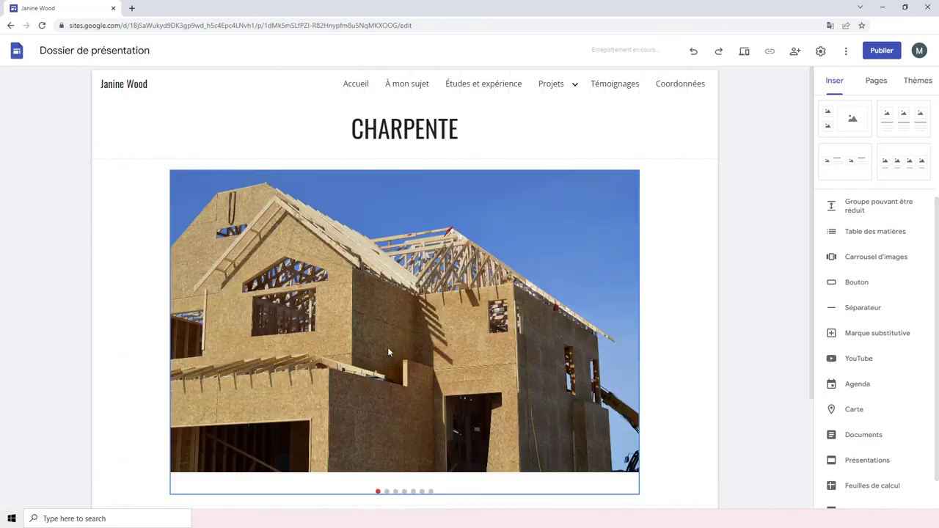
scroll(424, 315, "down", 1)
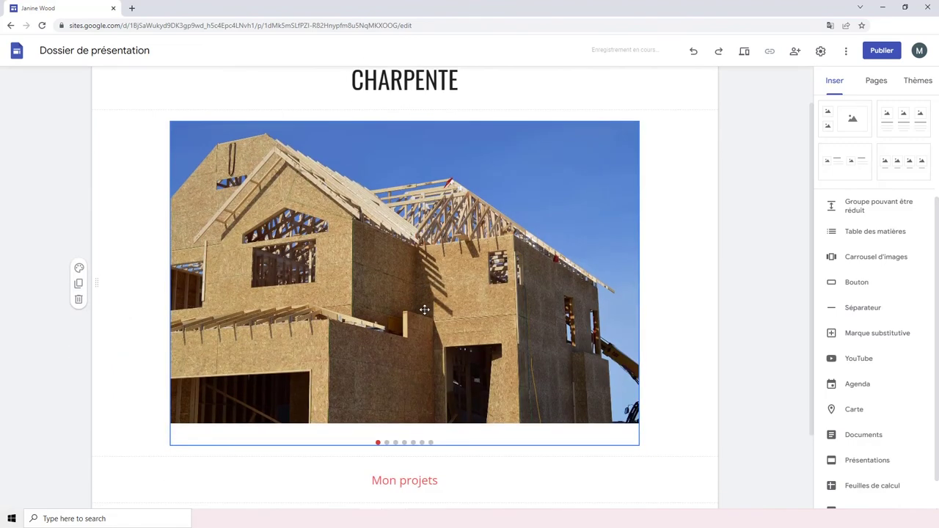
Reopen the inserted carousel for editing and review its photos without changing anything
left_click(181, 106)
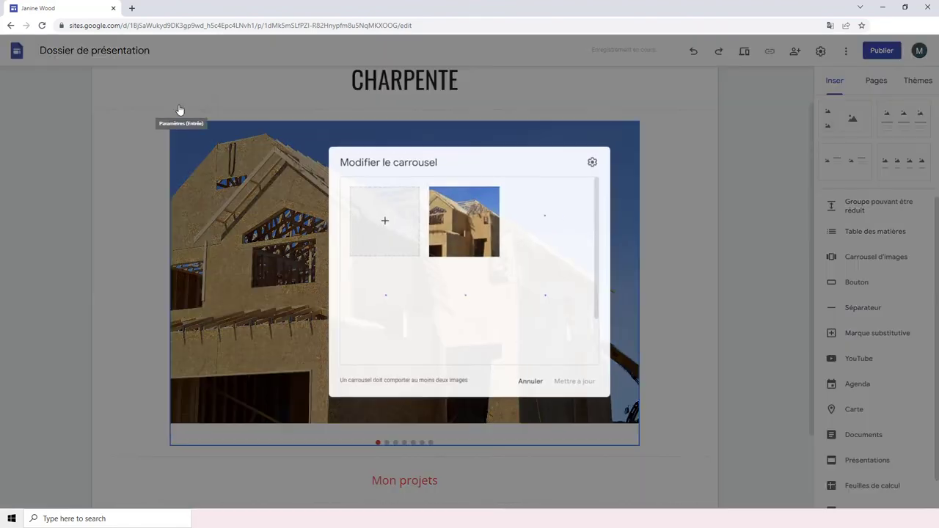
scroll(458, 268, "down", 2)
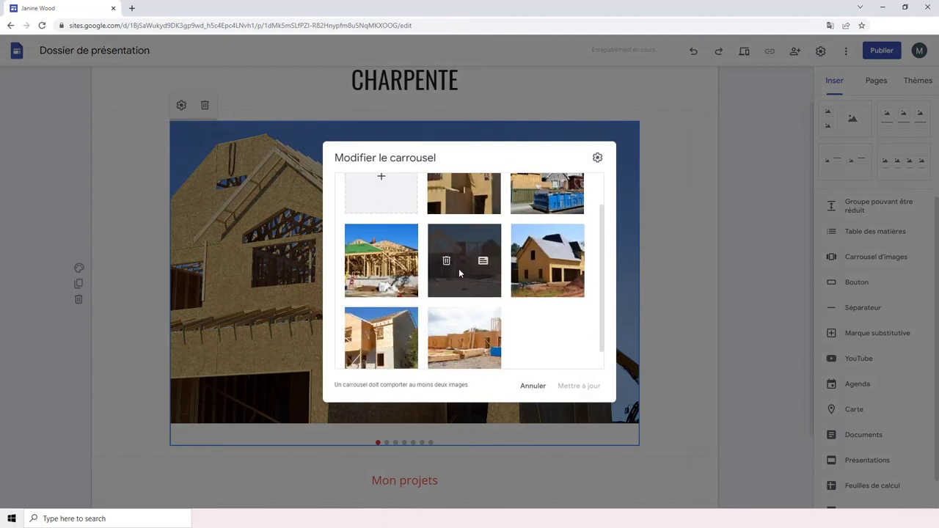
left_click(532, 386)
Move the "Mon projets" text above the carousel and insert a button named "Projet Suivant" below the carousel, linked to a suggested site page
scroll(660, 369, "down", 2)
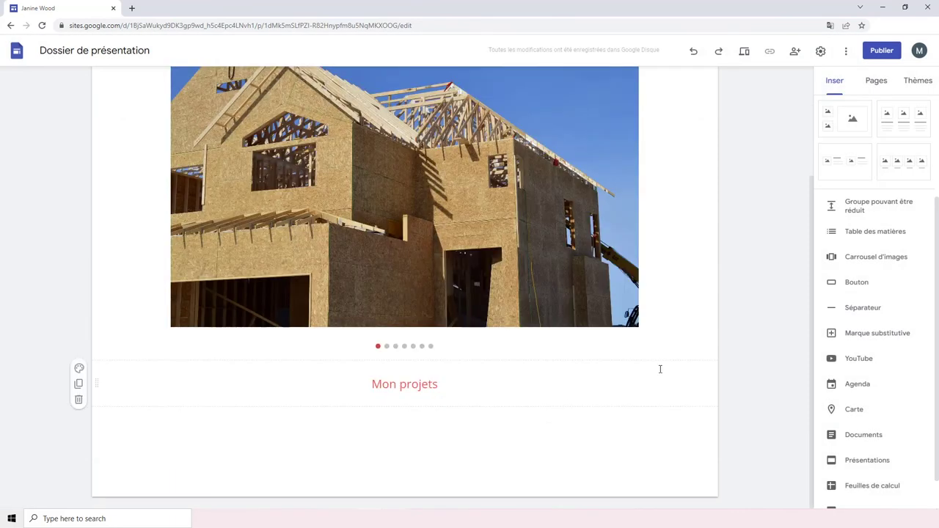
left_click(855, 283)
type("Projet ")
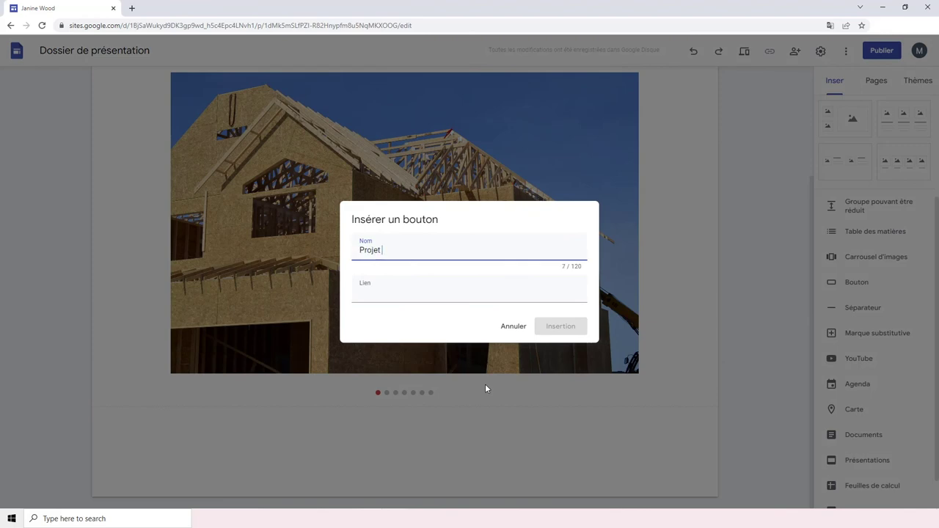
type("Suivant")
key("Tab")
left_click(398, 327)
left_click(561, 325)
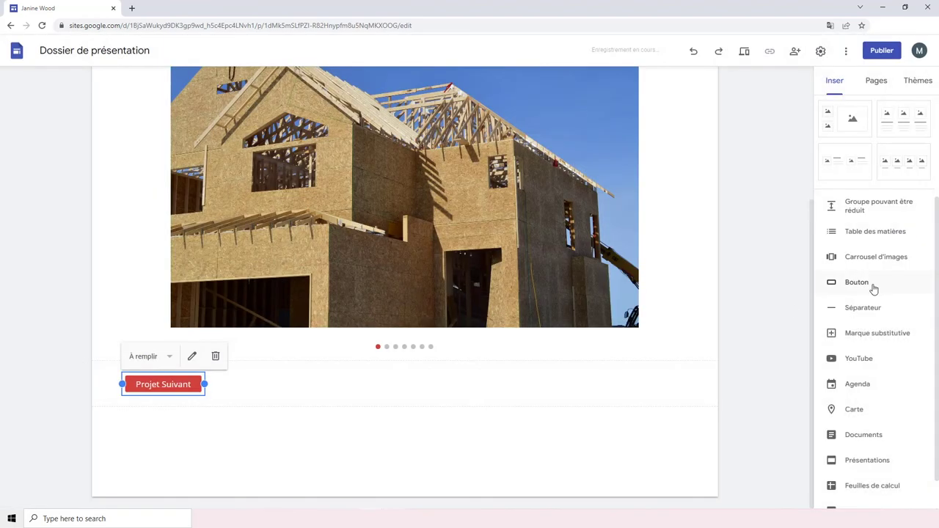
Insert a button named "Projet Précédent" linked to the Meubles page
left_click(873, 287)
type("Projet Préc")
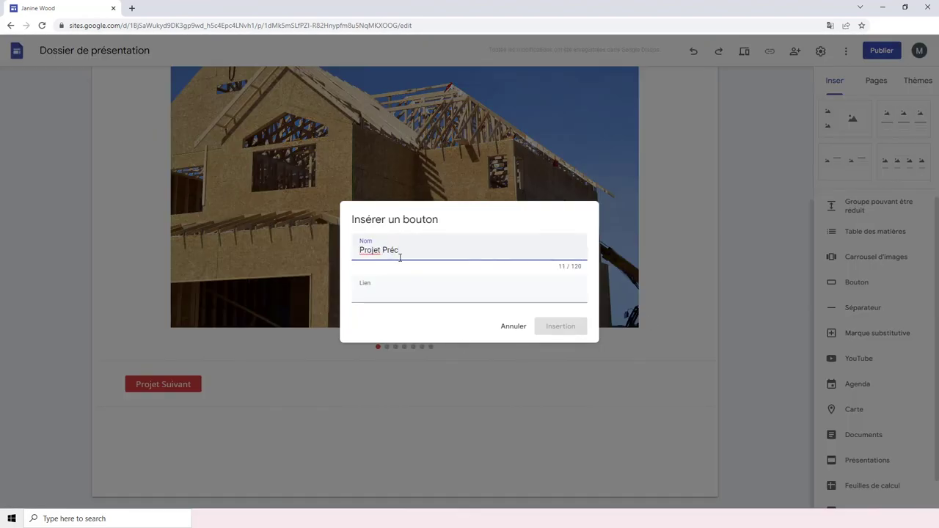
type("édent")
key("Tab")
scroll(416, 331, "down", 2)
left_click(417, 353)
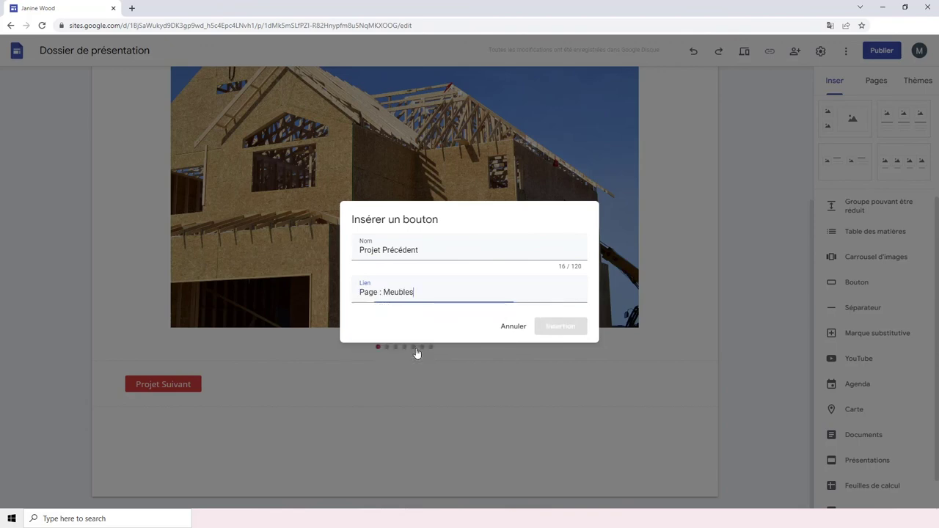
key("Return")
Place the "Projet Suivant" button at the right of the row below the carousel and "Projet Précédent" at the left, widened to match
left_click_drag(163, 338, 559, 338)
left_click_drag(162, 384, 163, 338)
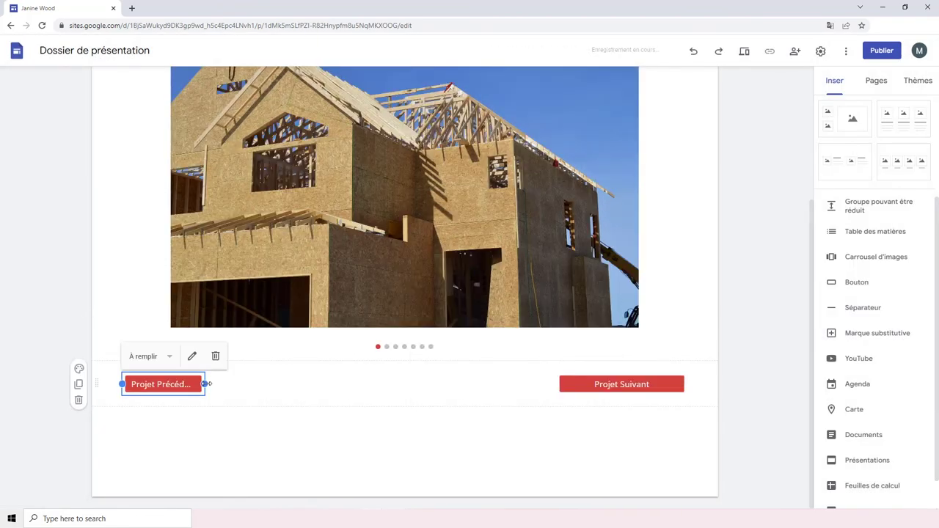
left_click_drag(203, 383, 253, 386)
Preview the site and examine the Charpente page's title, carousel and navigation buttons in the large-screen view
scroll(696, 413, "up", 3)
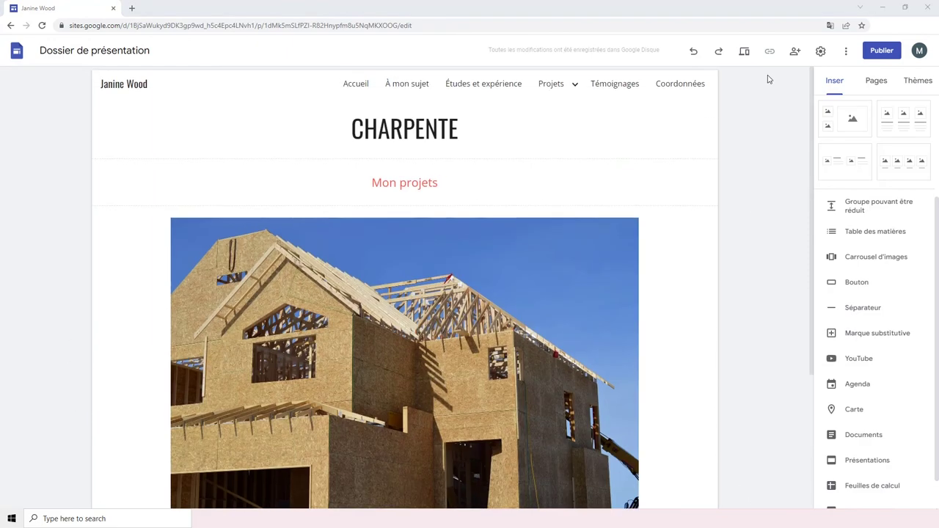
left_click(745, 52)
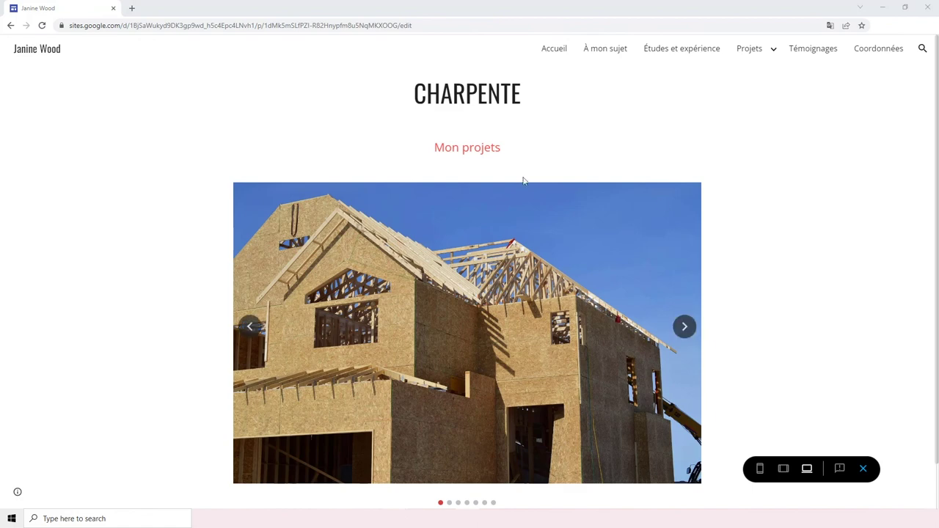
scroll(553, 167, "down", 3)
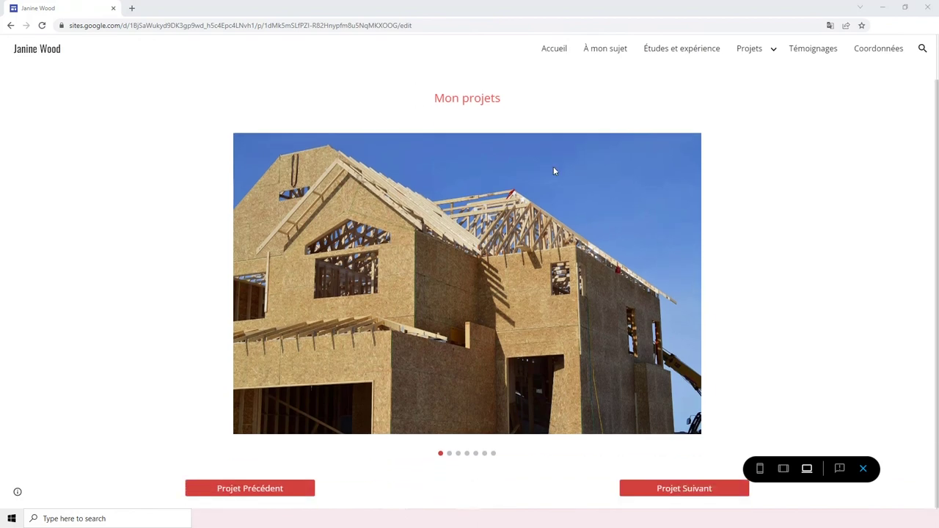
scroll(553, 167, "up", 3)
In the preview, examine the Projets page and its Esthétique intérieure subpage down to the navigation buttons
left_click(749, 56)
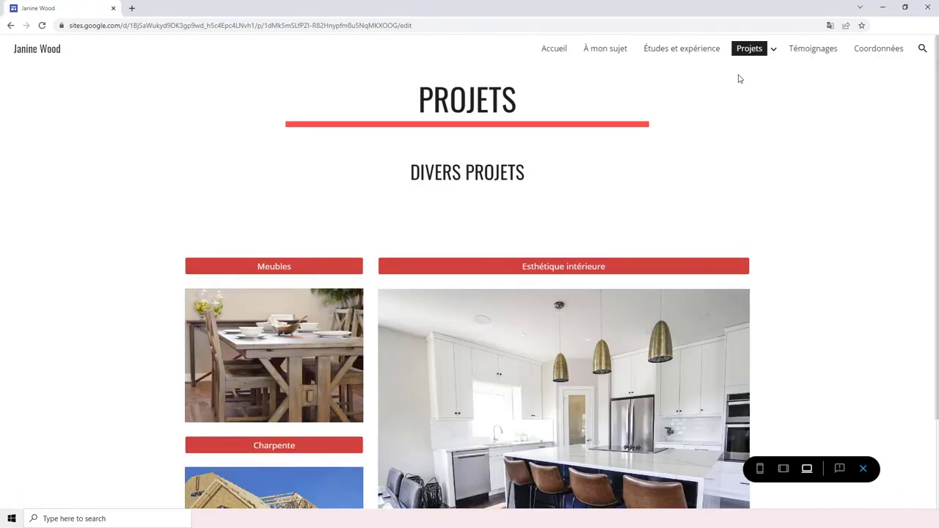
scroll(733, 146, "down", 2)
scroll(731, 146, "up", 2)
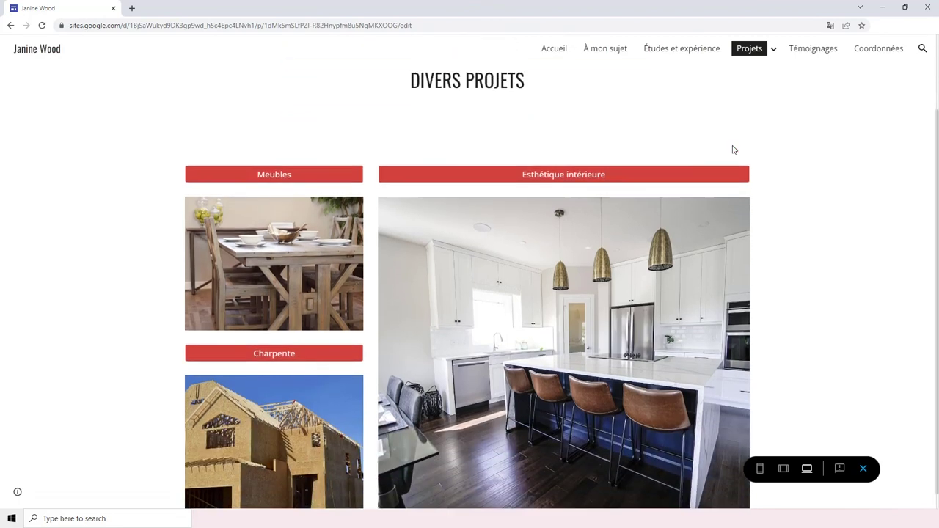
left_click(767, 88)
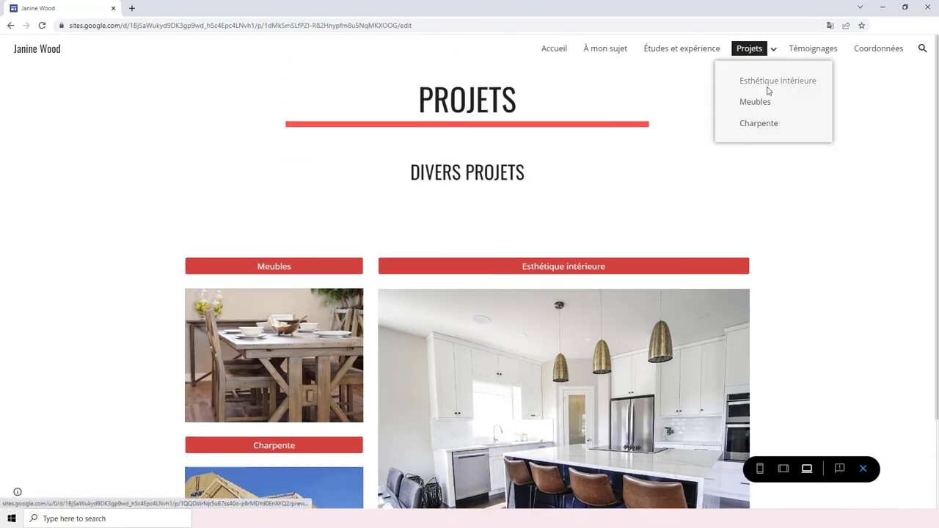
scroll(744, 126, "down", 5)
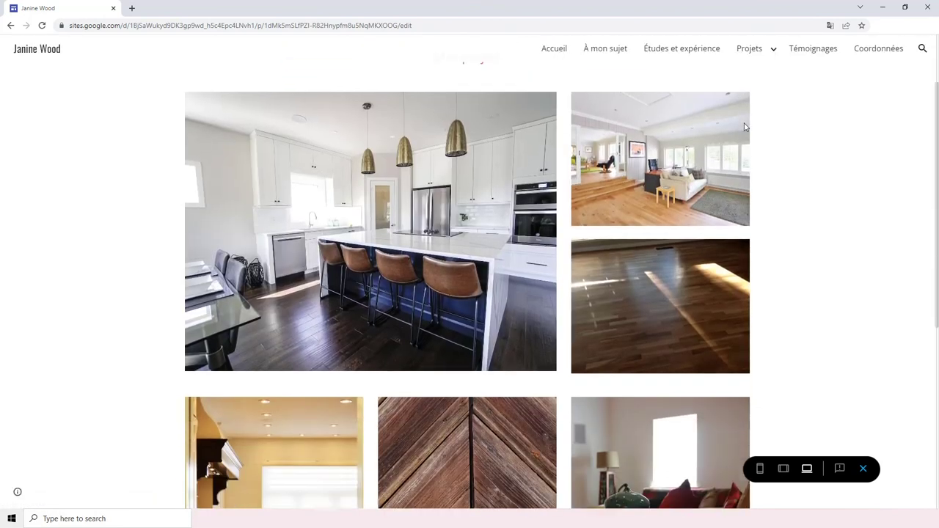
scroll(744, 126, "down", 1)
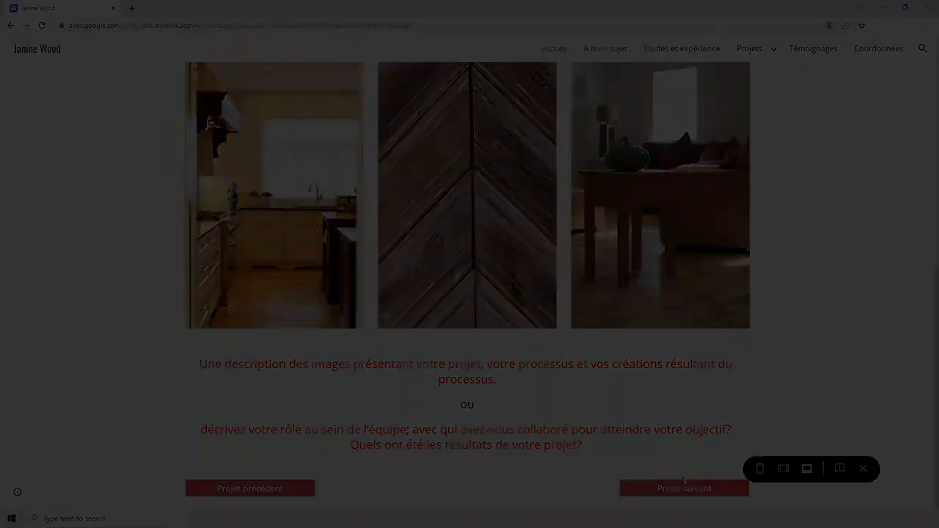